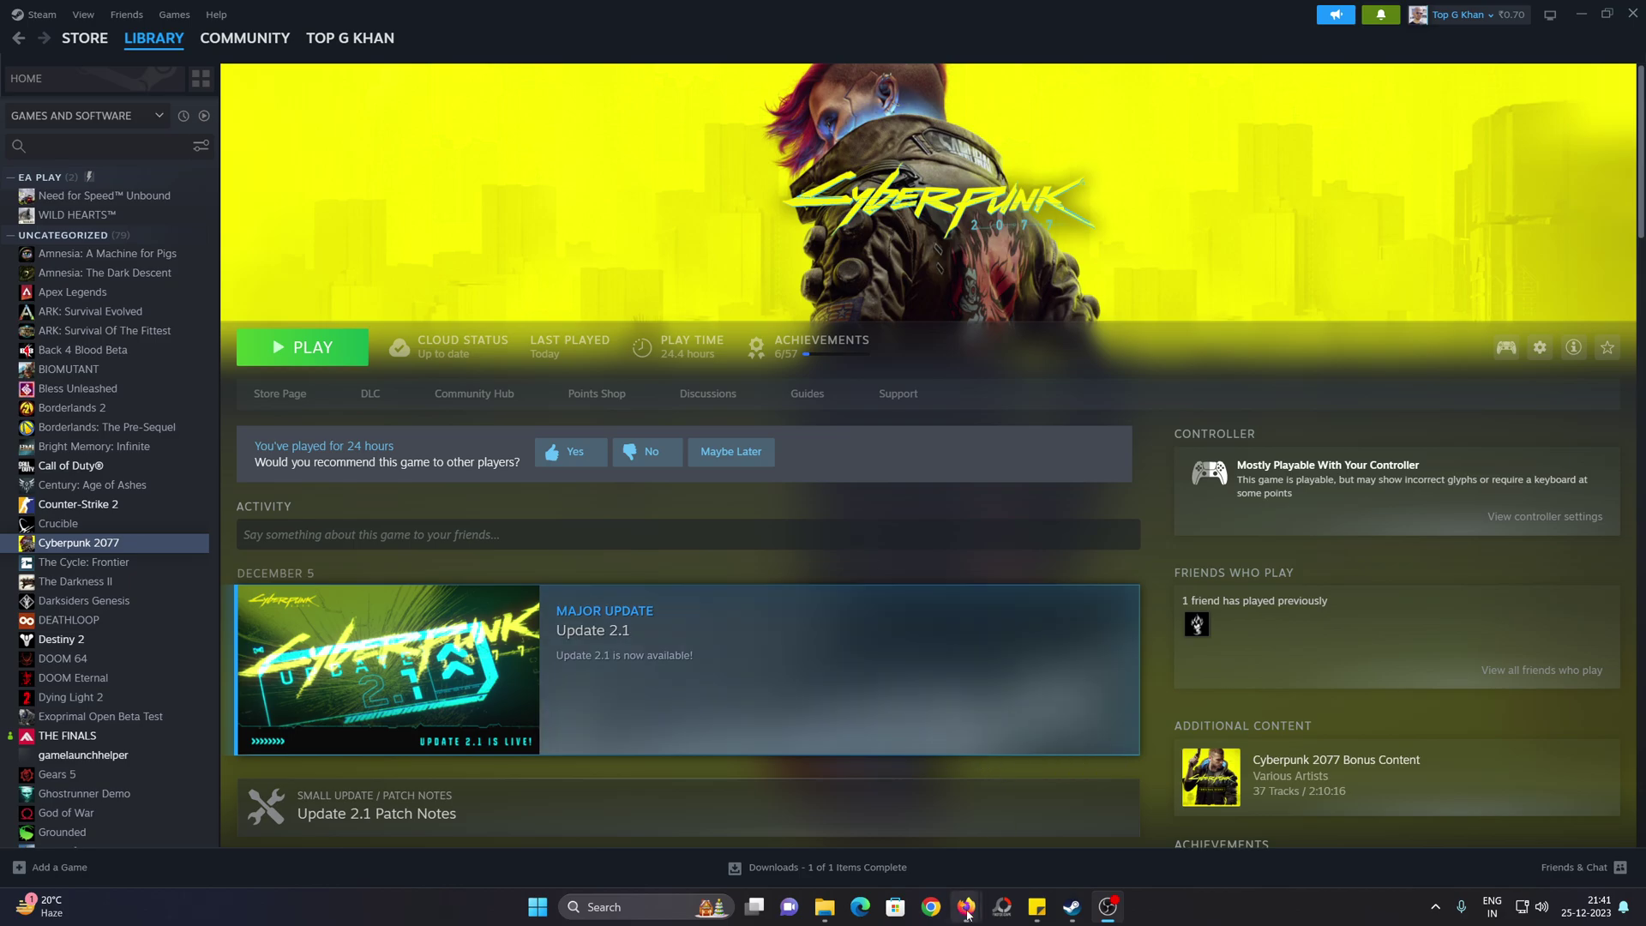
Show the DLSSG-to-FSR3 Nexus Mods files page and scroll to the 4.4MB dlssg-to-fsr3-0.80 main files
{"action": "mouse_move", "coordinate": [966, 906]}
{"action": "left_click", "coordinate": [908, 862]}
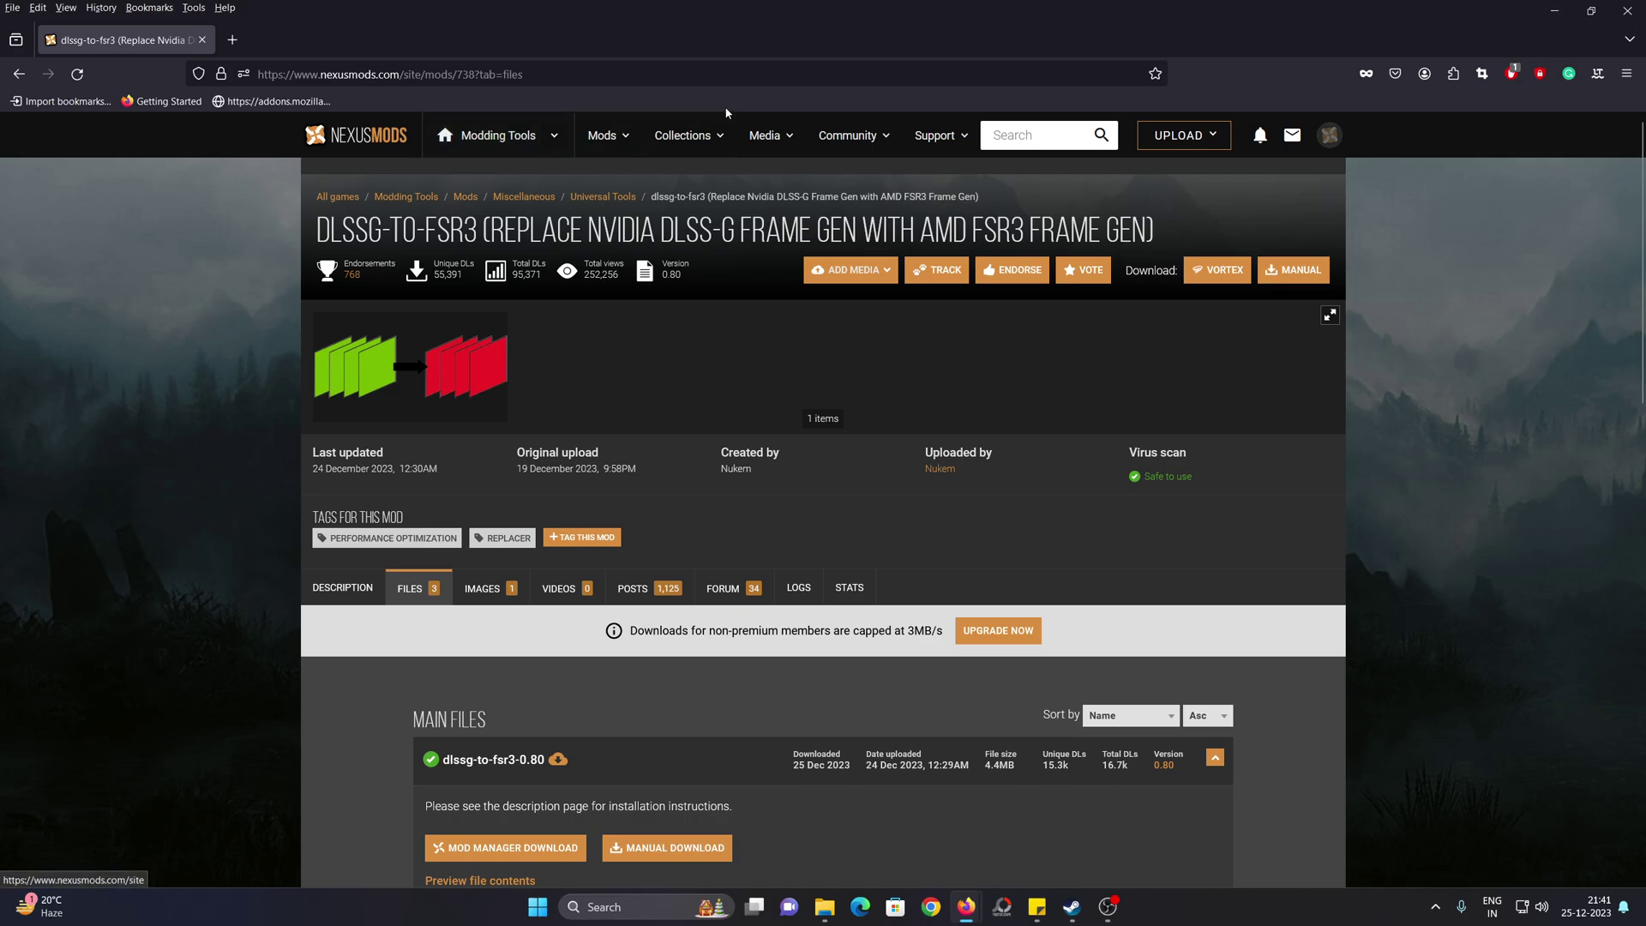
{"action": "scroll", "coordinate": [275, 506], "scroll_direction": "down", "scroll_amount": 1}
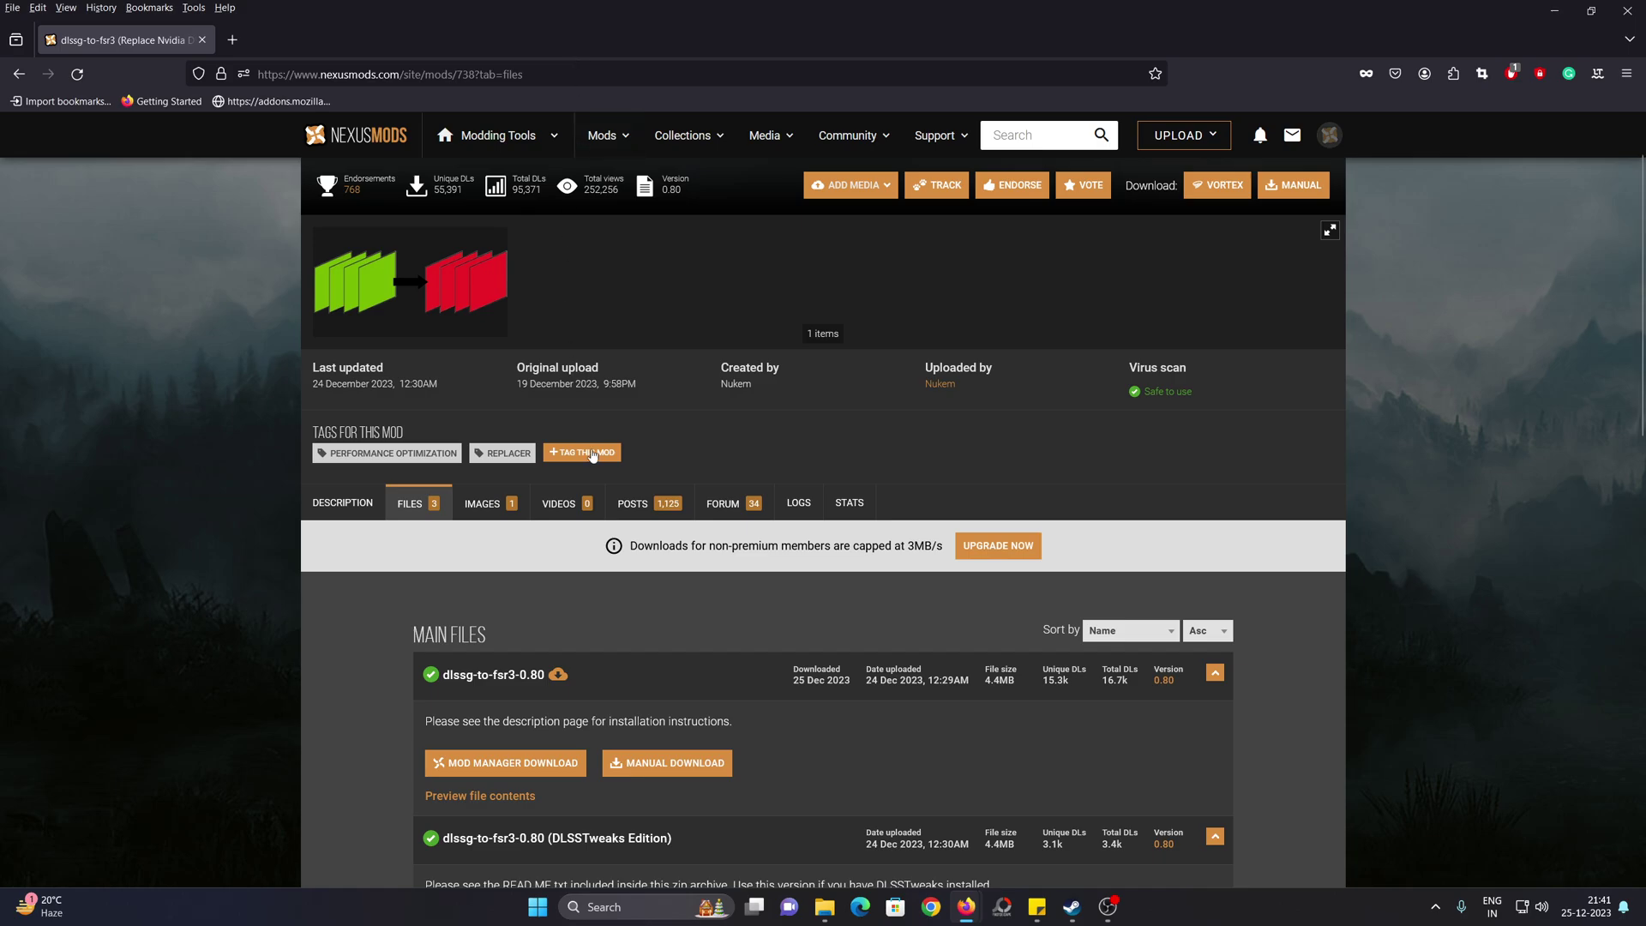
{"action": "scroll", "coordinate": [593, 458], "scroll_direction": "down", "scroll_amount": 1}
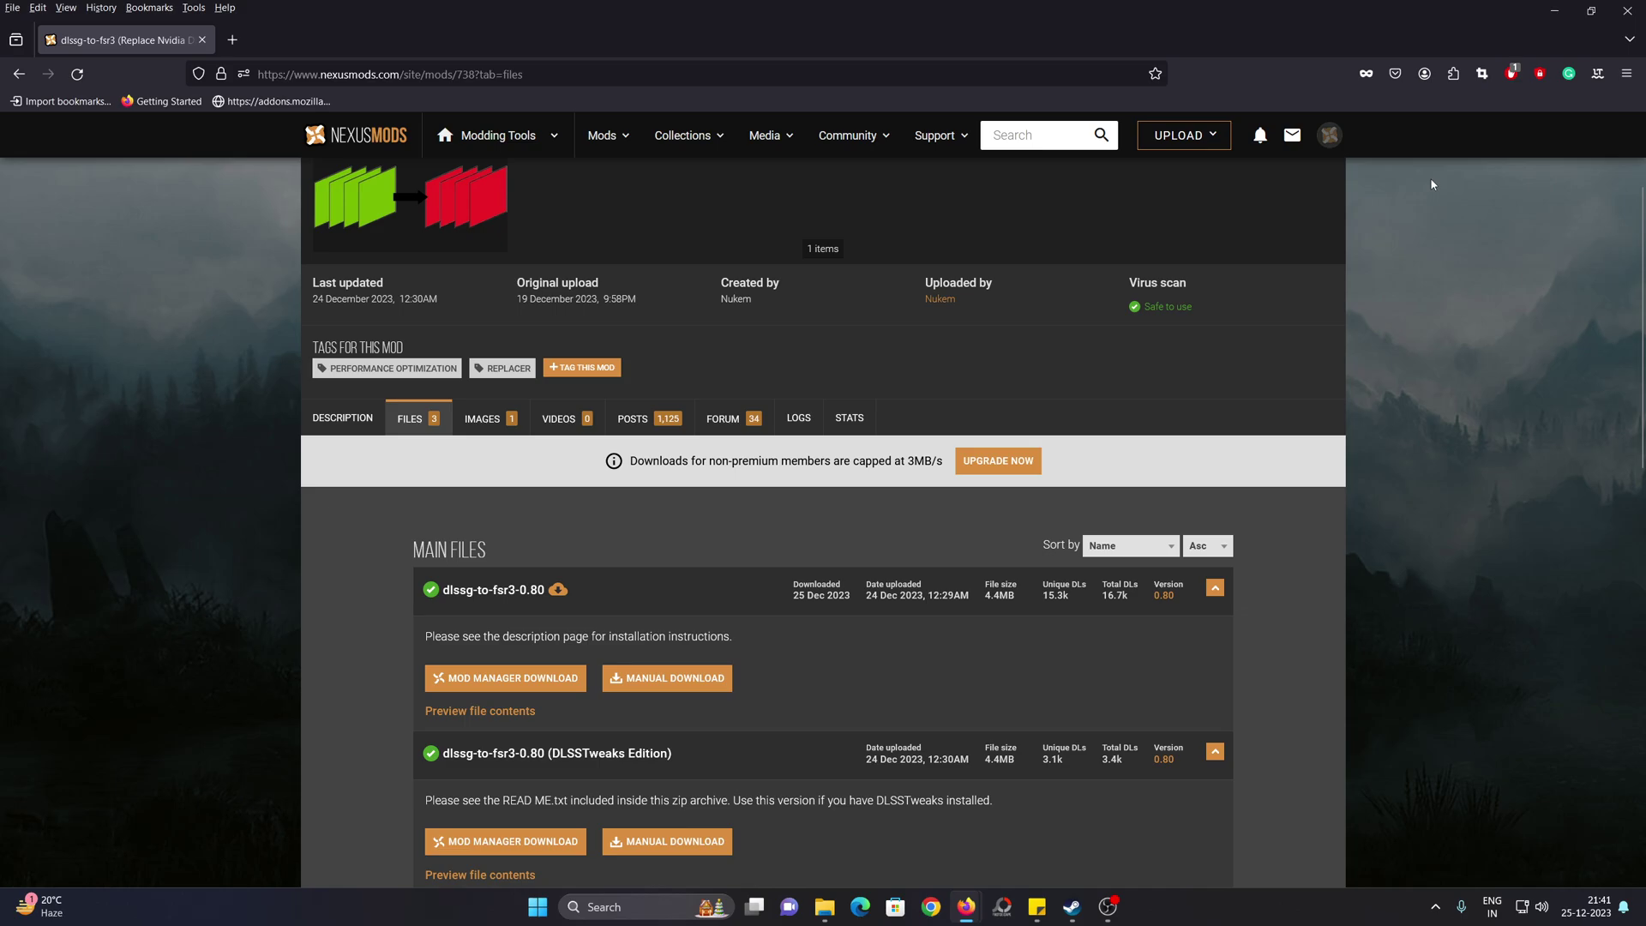
Minimize the browser and Steam, then open New folder (2) from the desktop, maximized
{"action": "left_click", "coordinate": [1554, 12]}
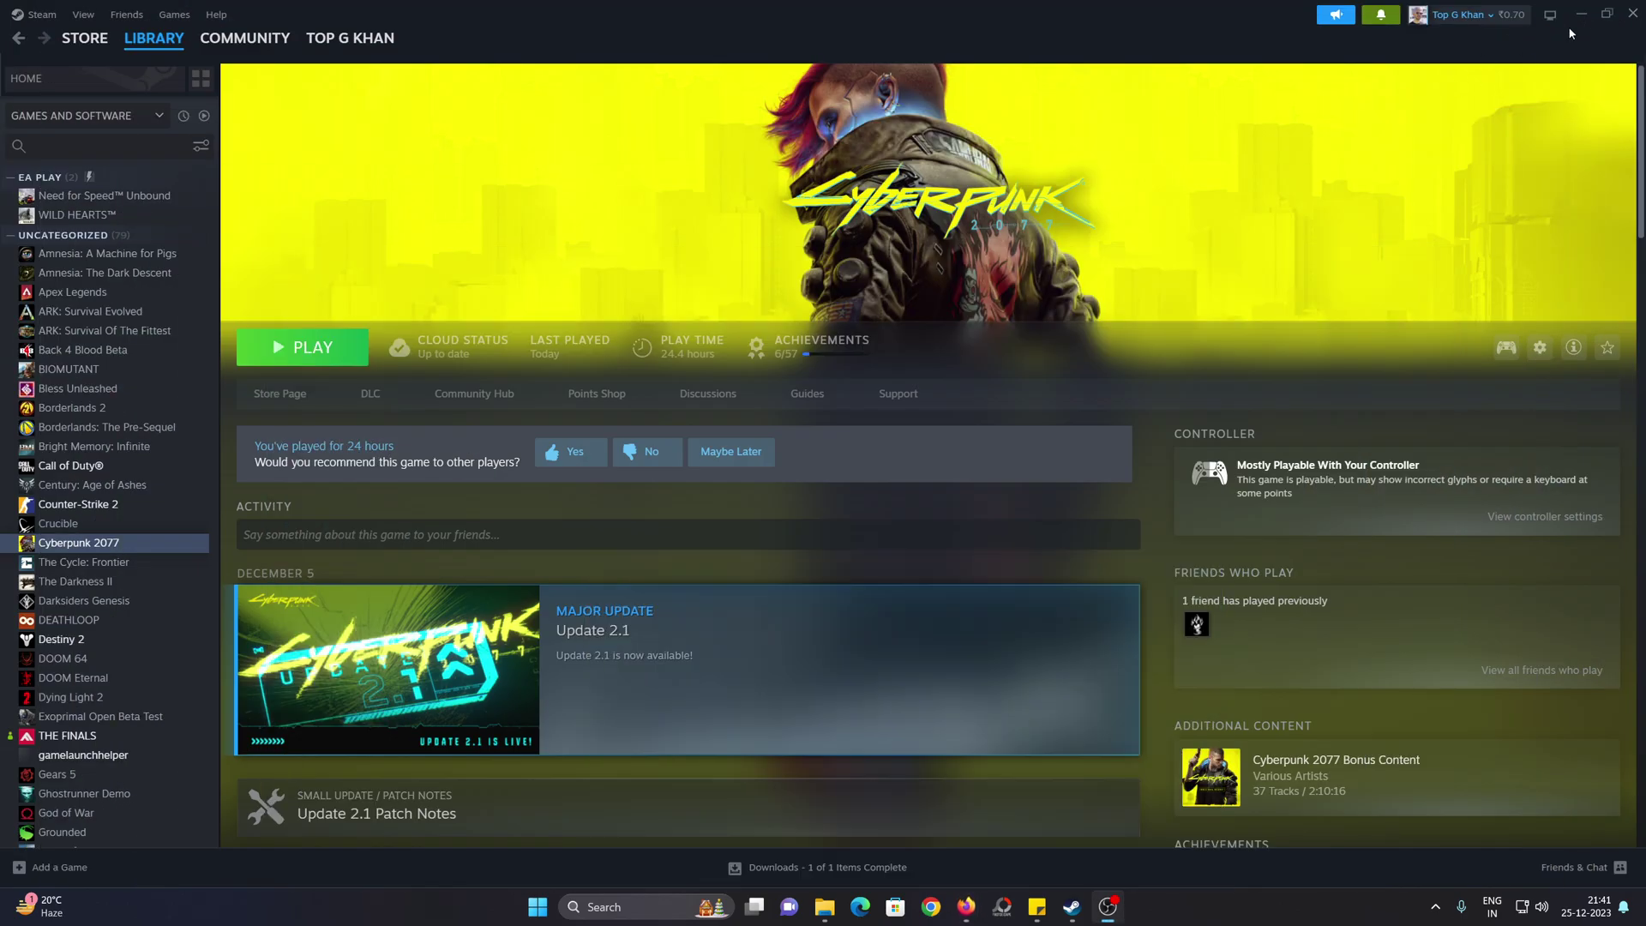
{"action": "left_click", "coordinate": [1577, 17]}
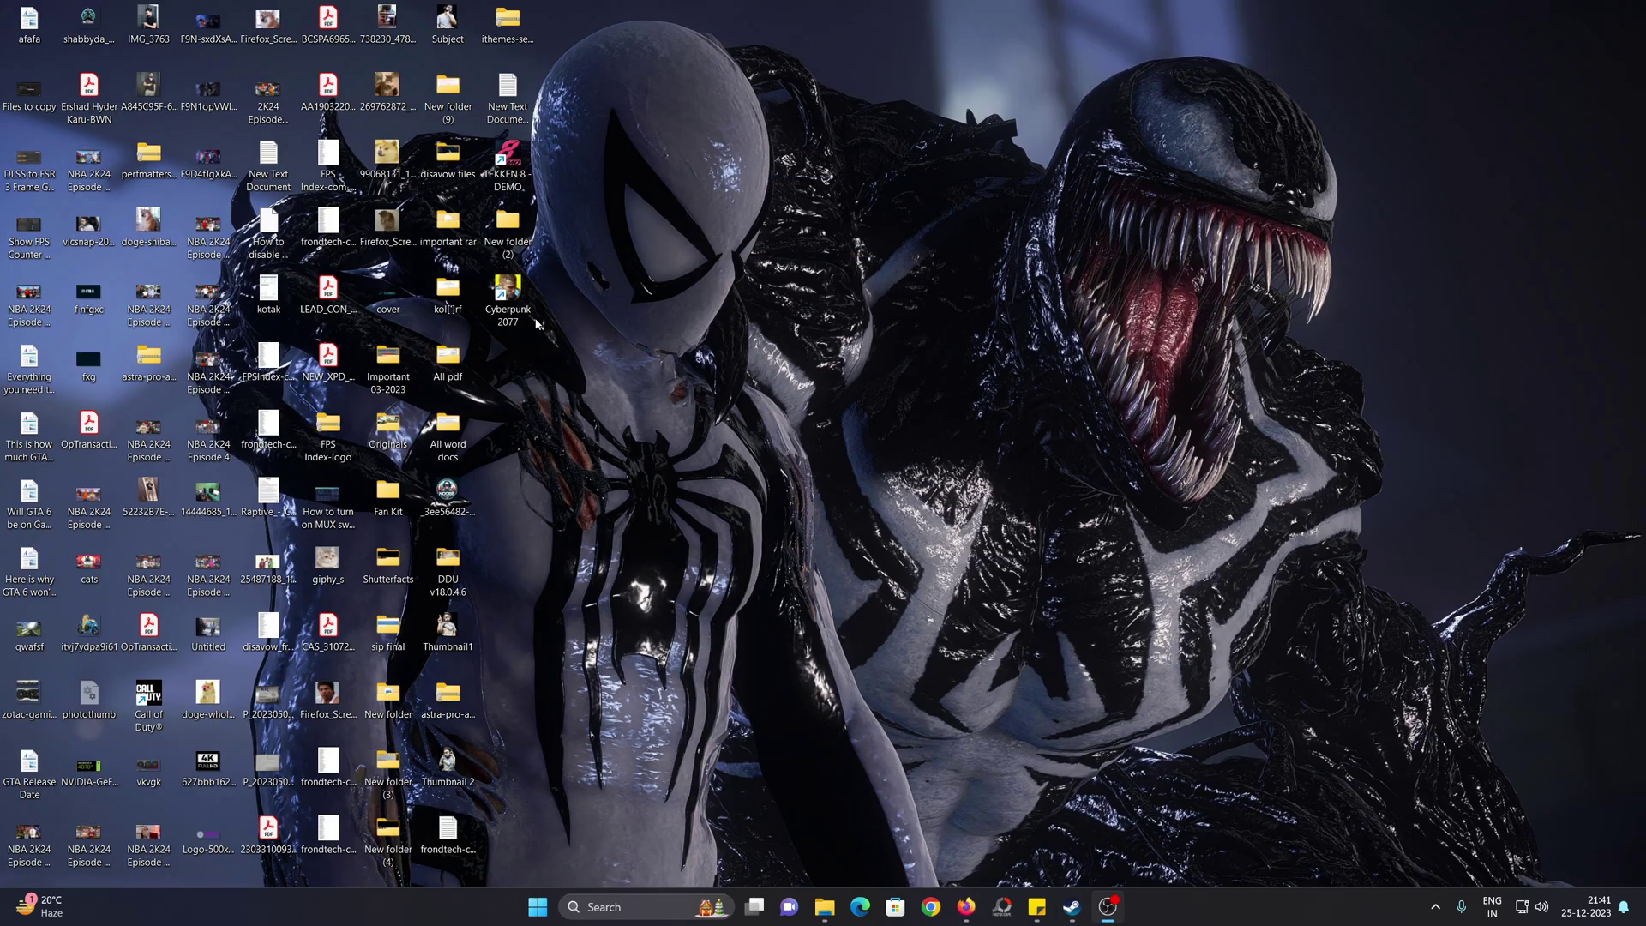
{"action": "double_click", "coordinate": [515, 249]}
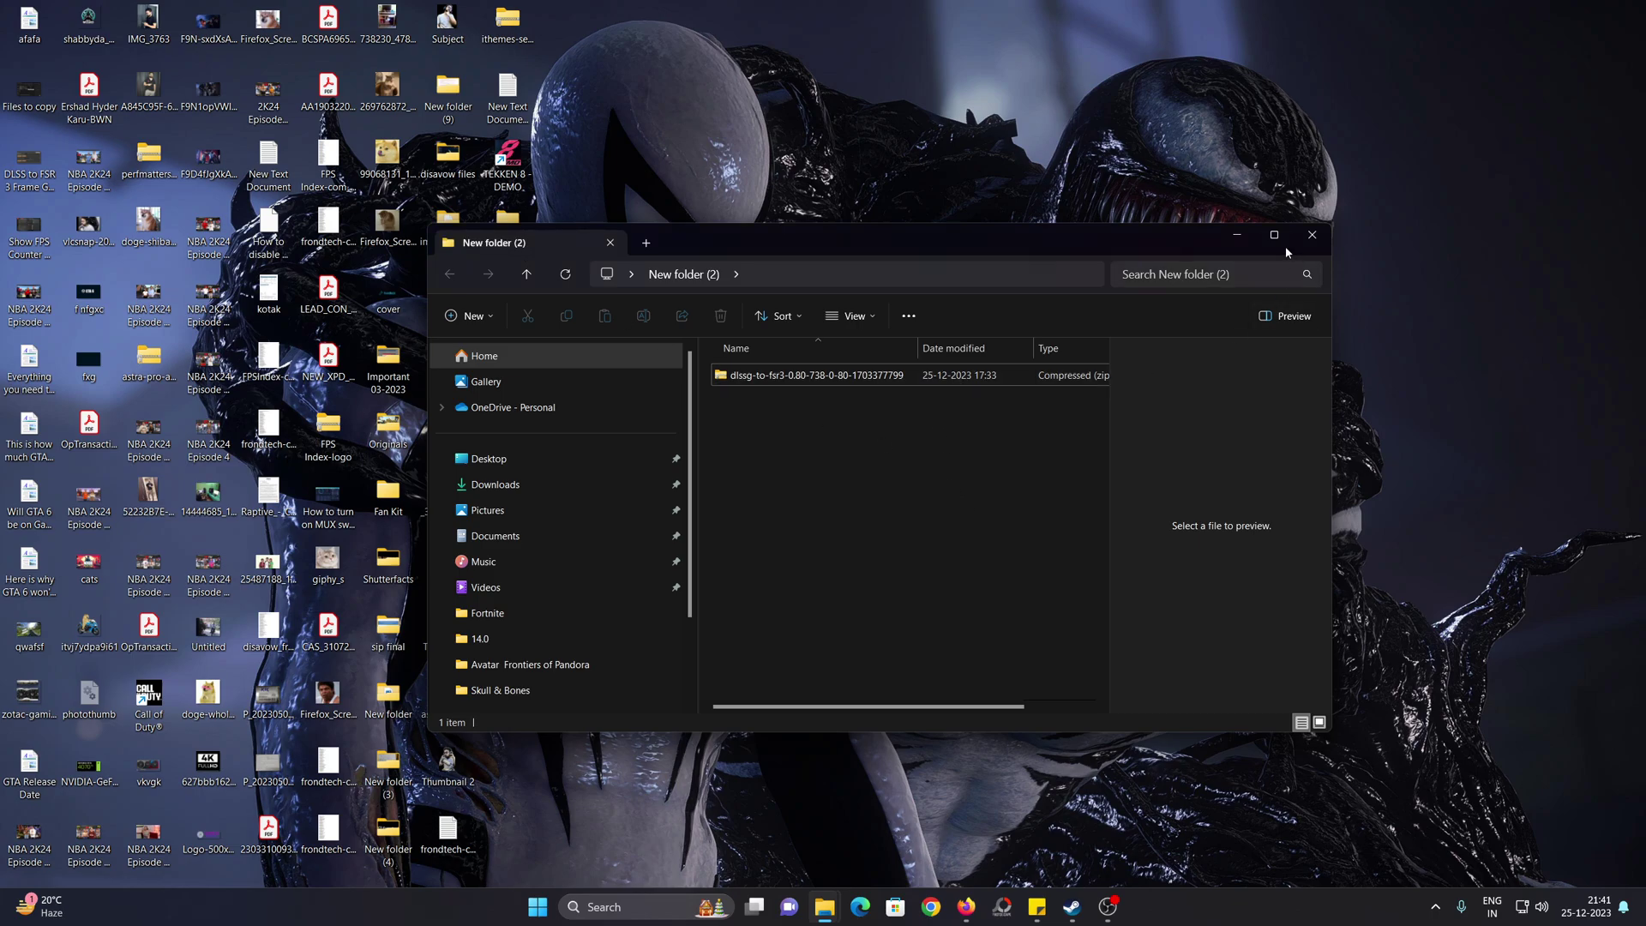
{"action": "left_click", "coordinate": [1282, 224]}
Extract the dlssg-to-fsr3-0.80 zip with Extract All, choosing New folder (2) as destination
{"action": "right_click", "coordinate": [386, 151]}
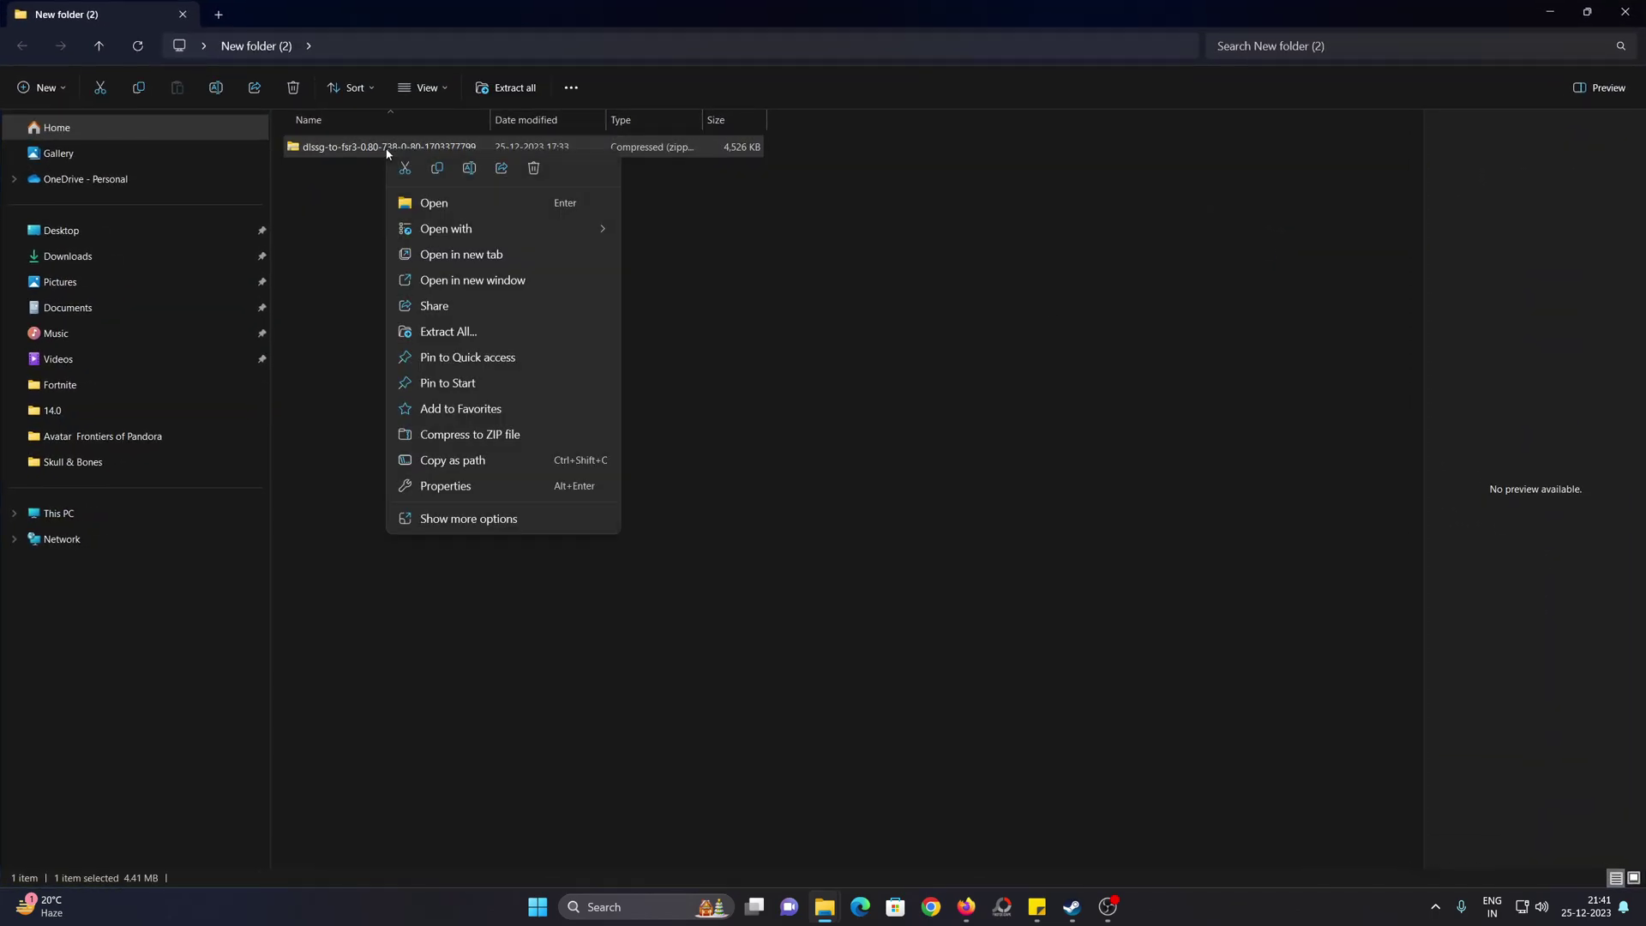
{"action": "left_click", "coordinate": [448, 331]}
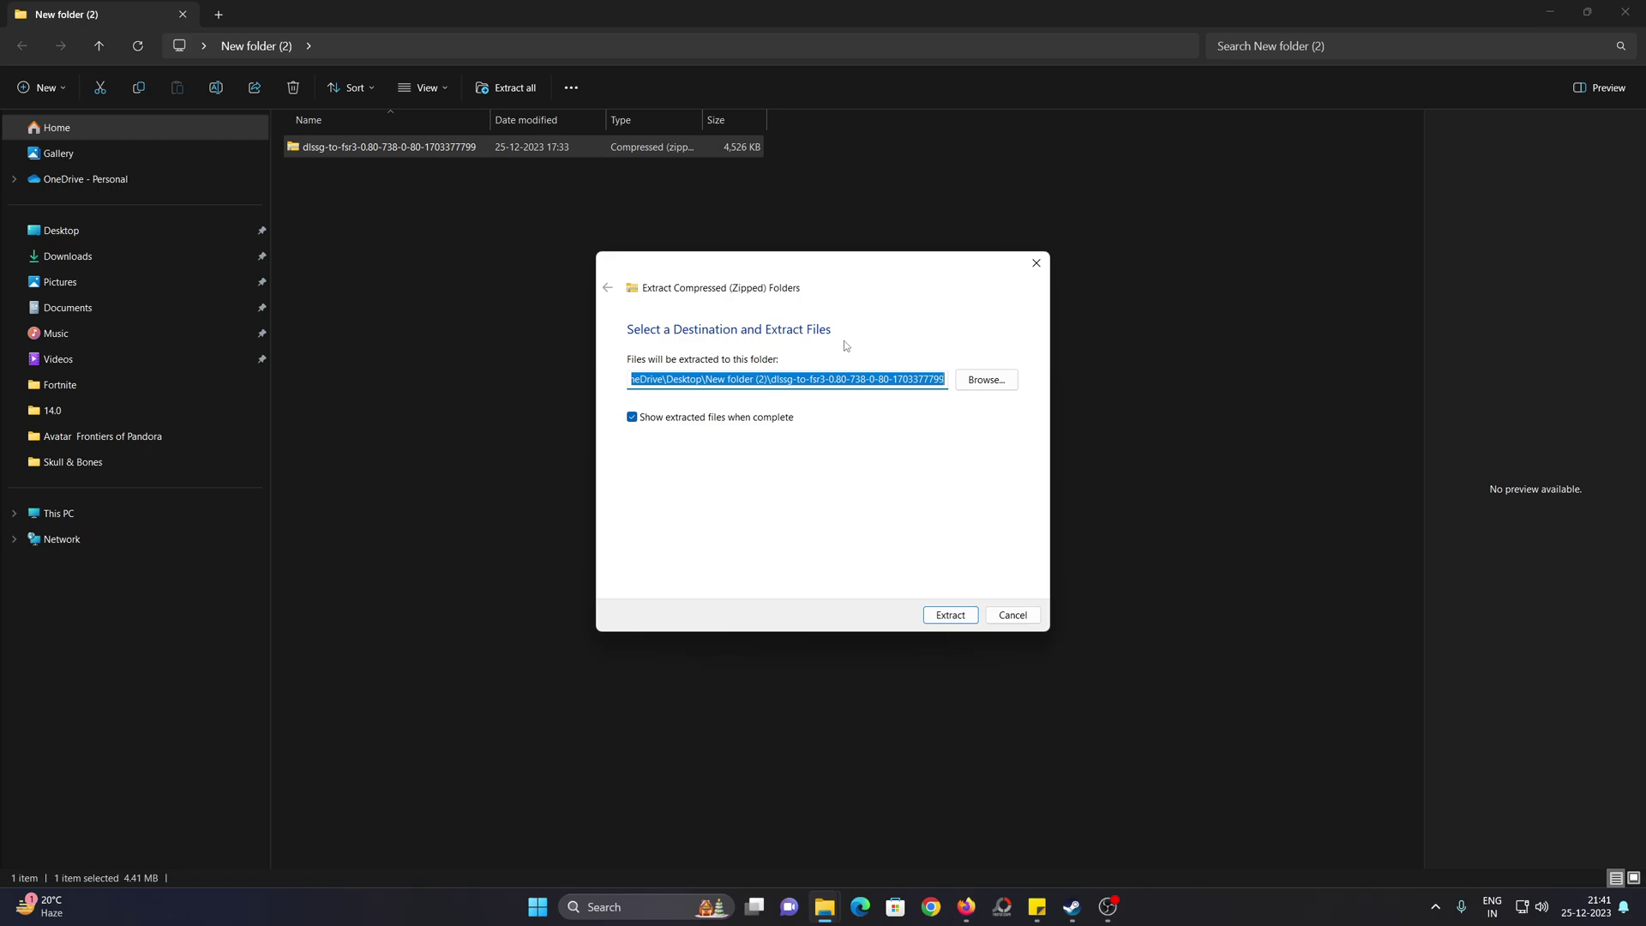
{"action": "left_click", "coordinate": [1009, 378]}
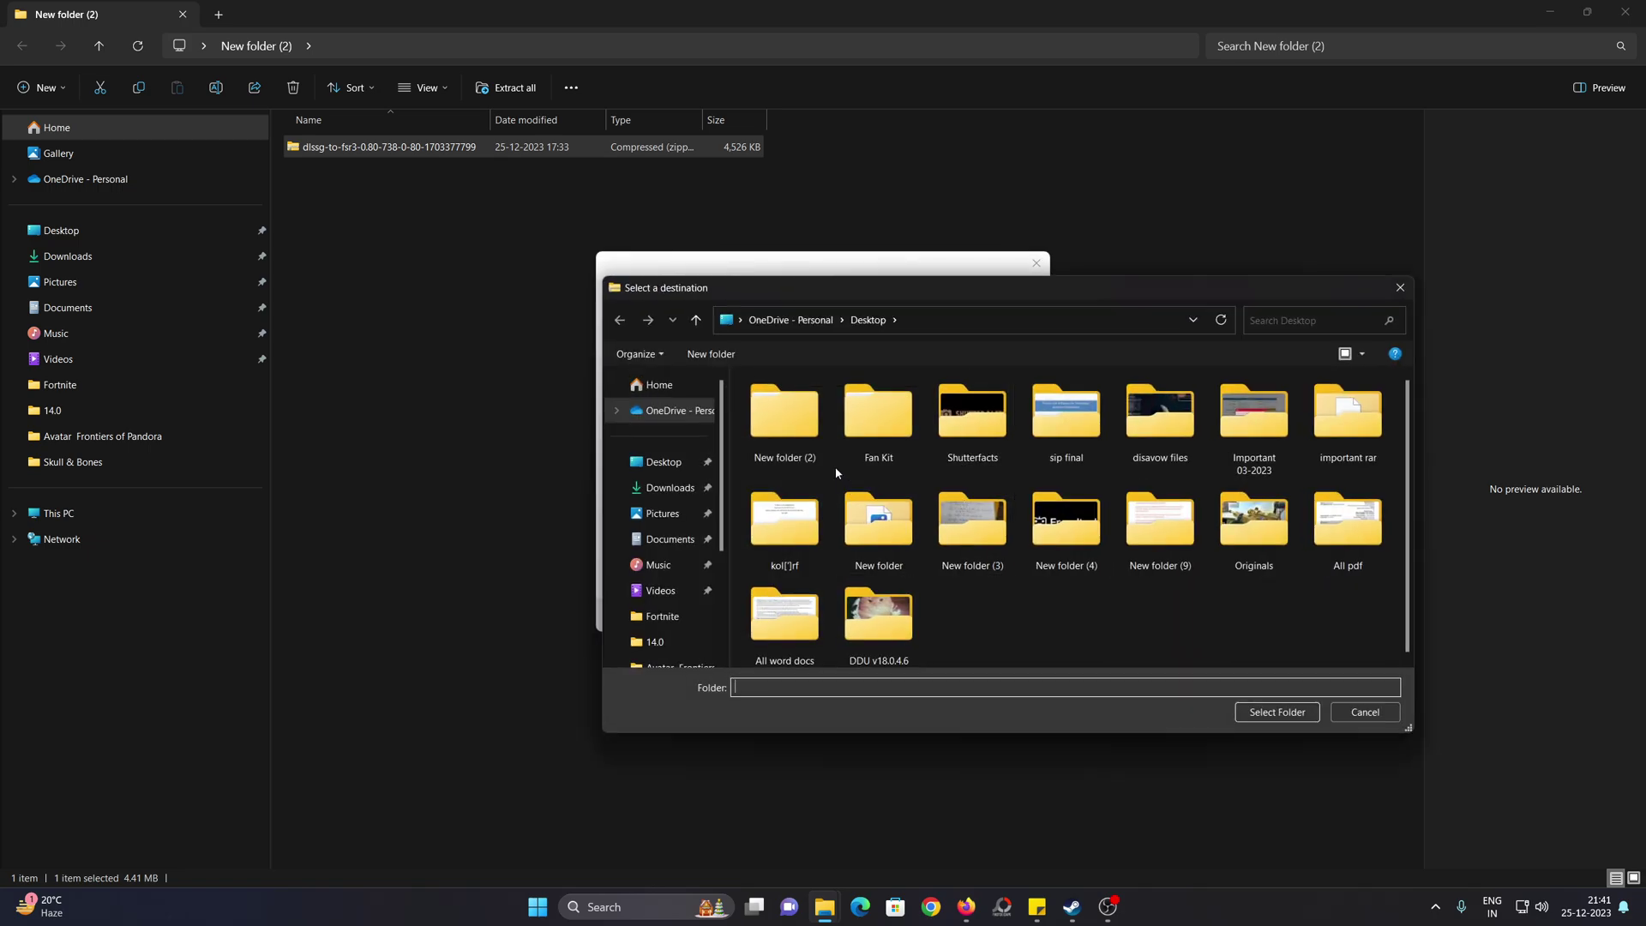
{"action": "left_click", "coordinate": [788, 420]}
{"action": "left_click", "coordinate": [1258, 710]}
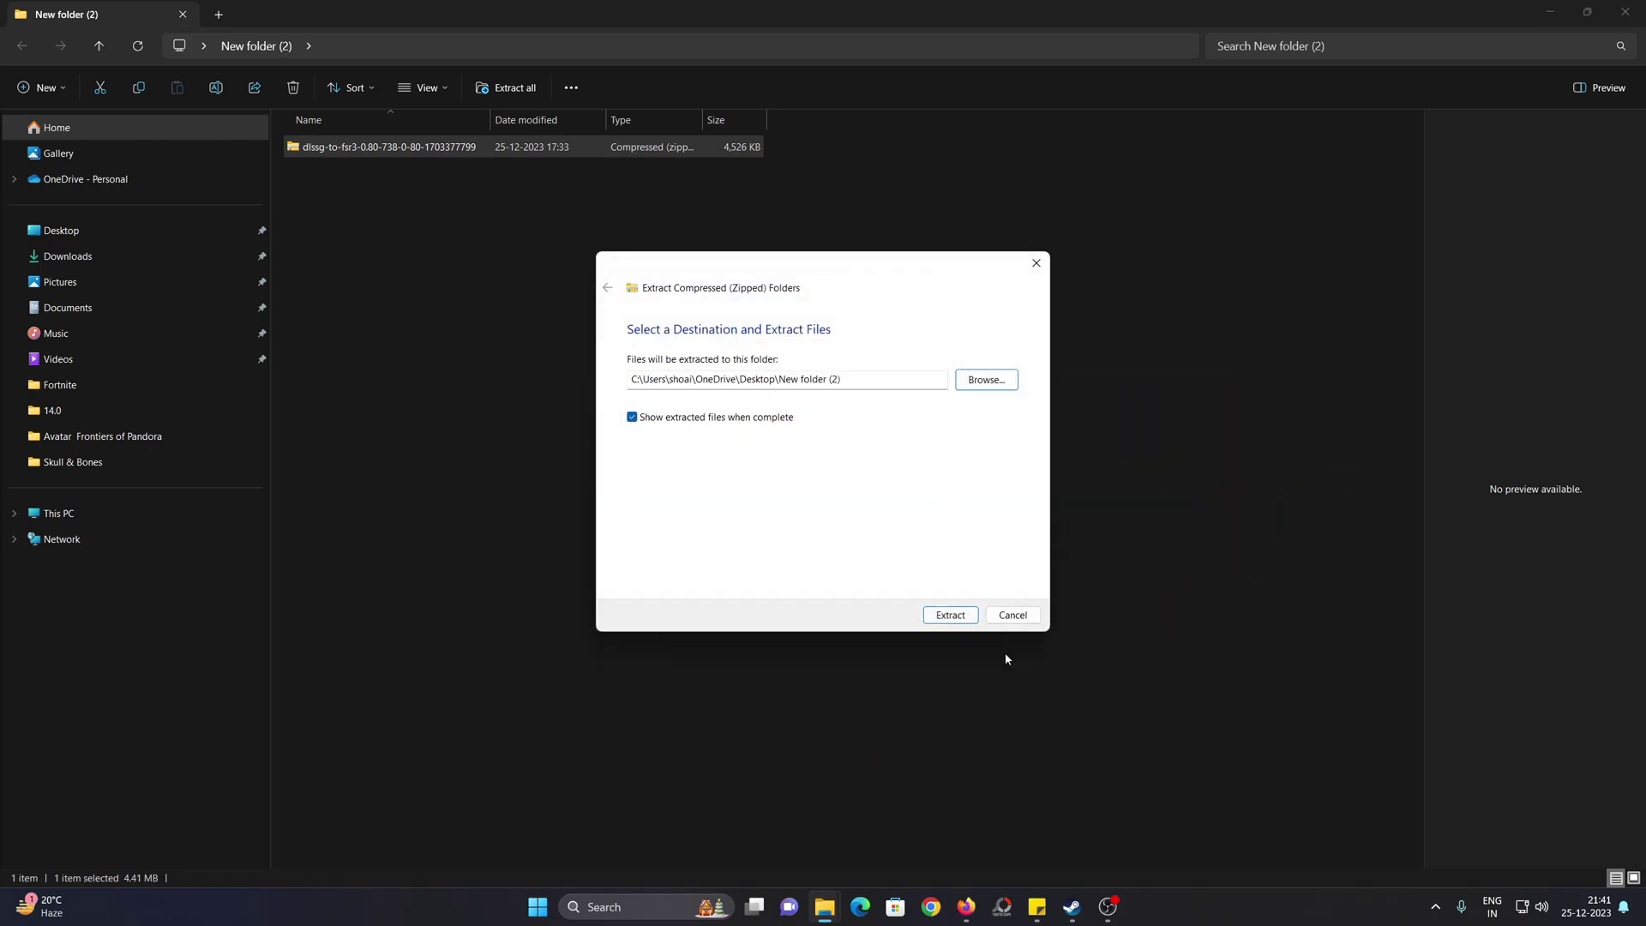
{"action": "left_click", "coordinate": [950, 615]}
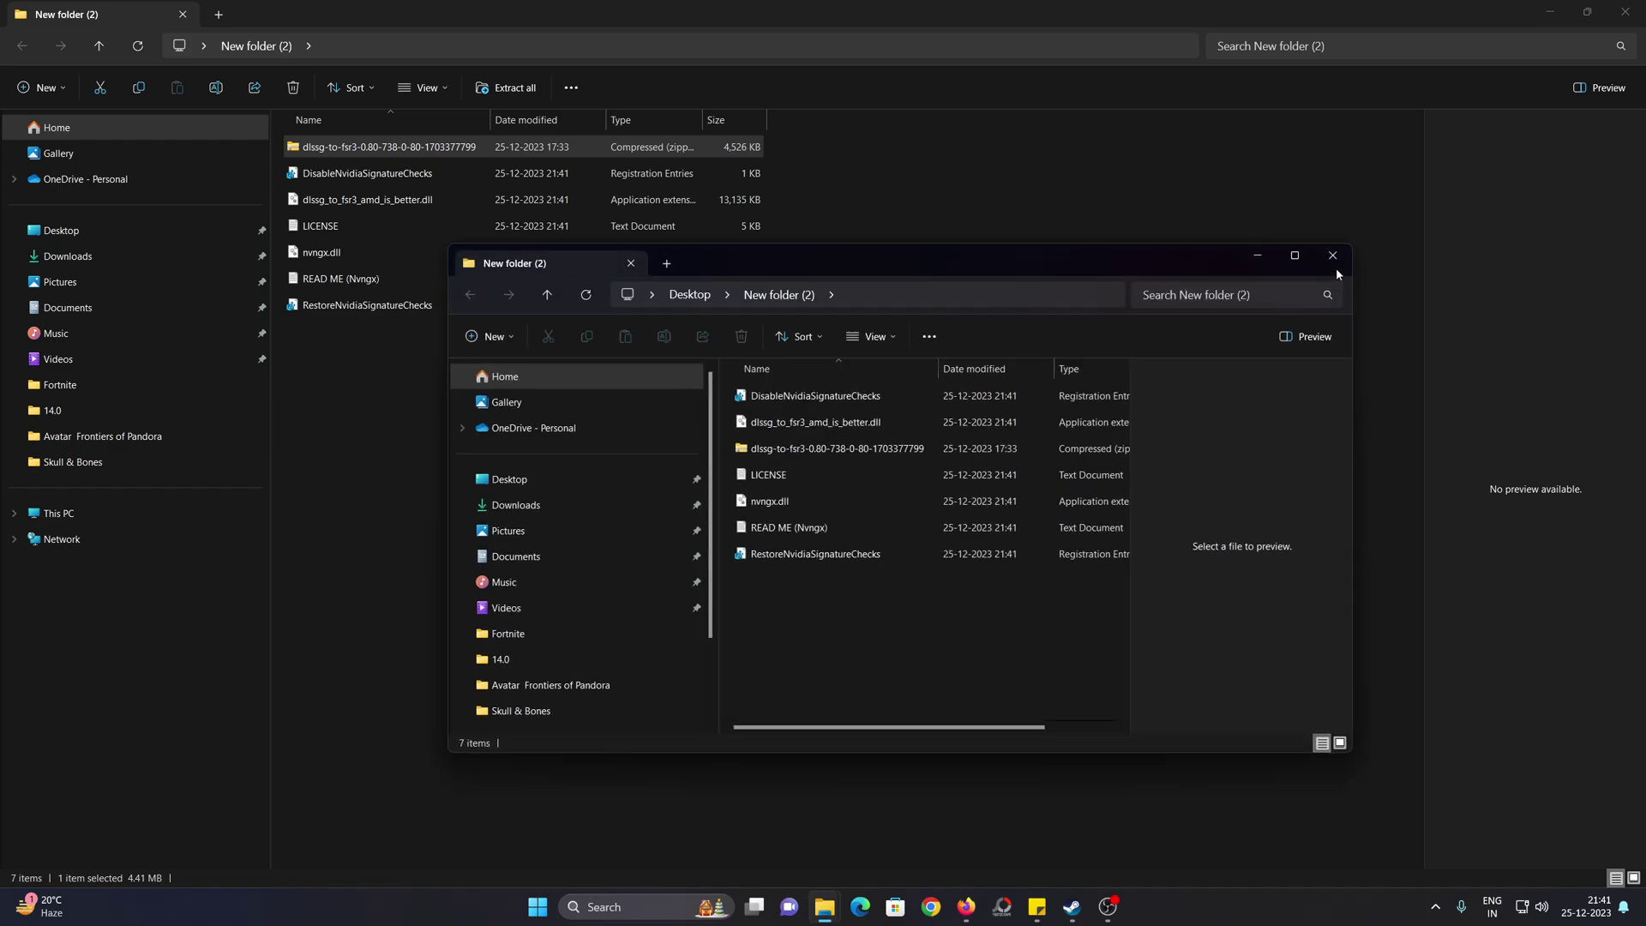
Close the newly opened Explorer window showing the extracted dlssg-to-fsr3 files
{"action": "left_click", "coordinate": [1335, 257]}
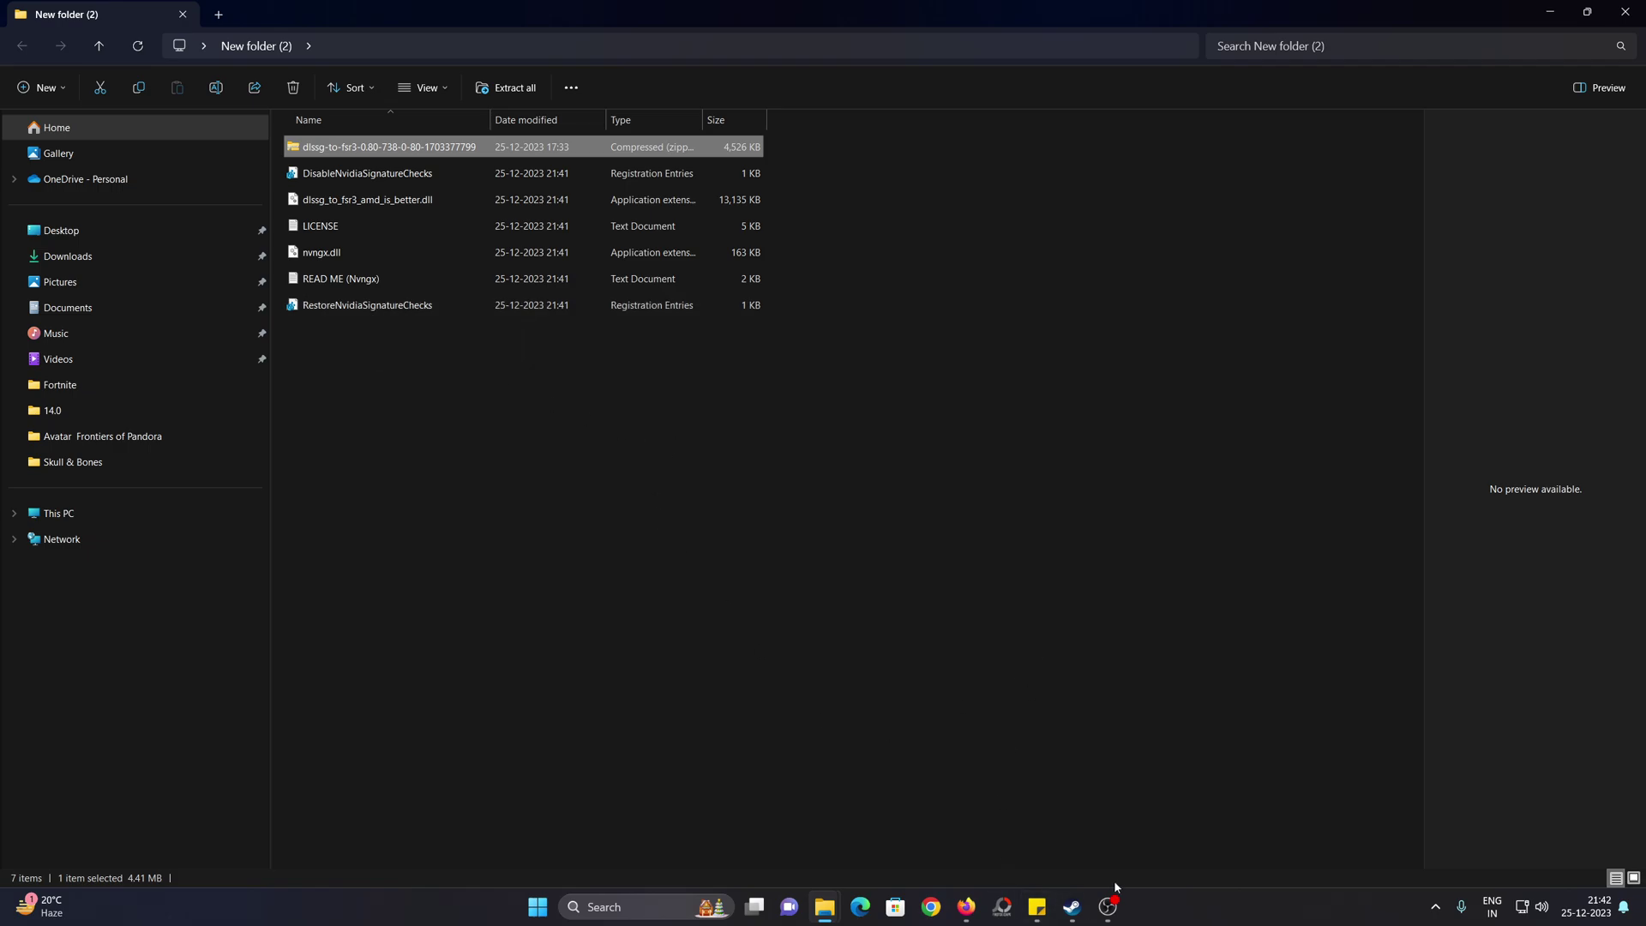
From Cyberpunk 2077's Steam page, use Manage > Browse local files to open its install folder
{"action": "left_click", "coordinate": [1071, 906]}
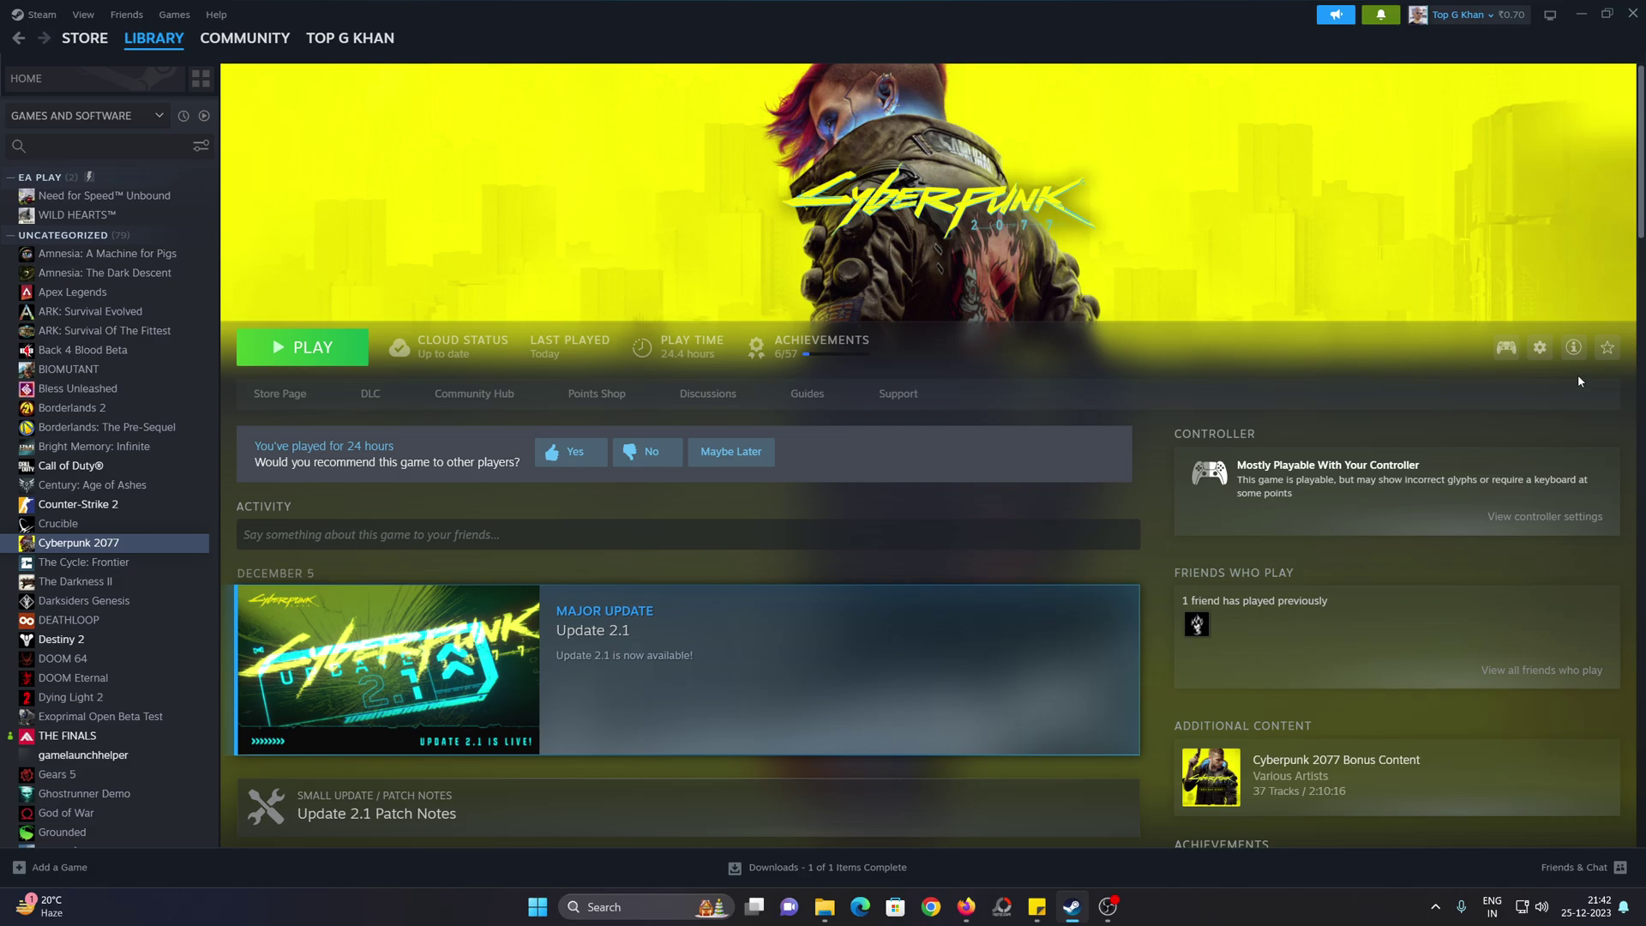
{"action": "left_click", "coordinate": [1540, 349]}
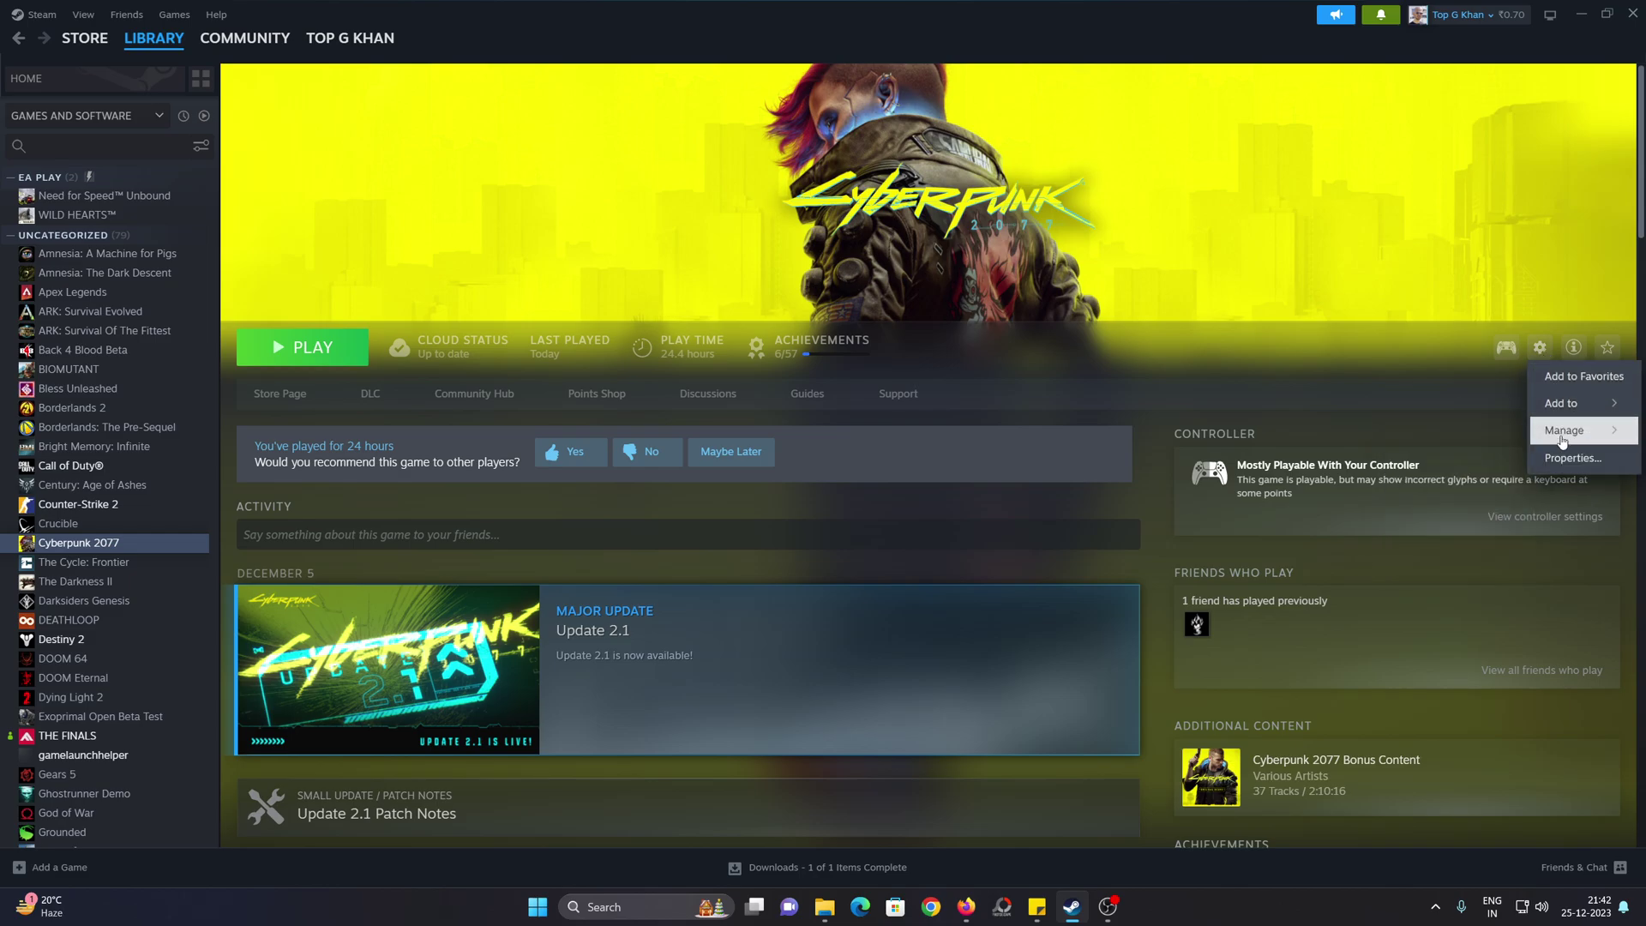
{"action": "mouse_move", "coordinate": [1541, 429]}
{"action": "left_click", "coordinate": [1453, 486]}
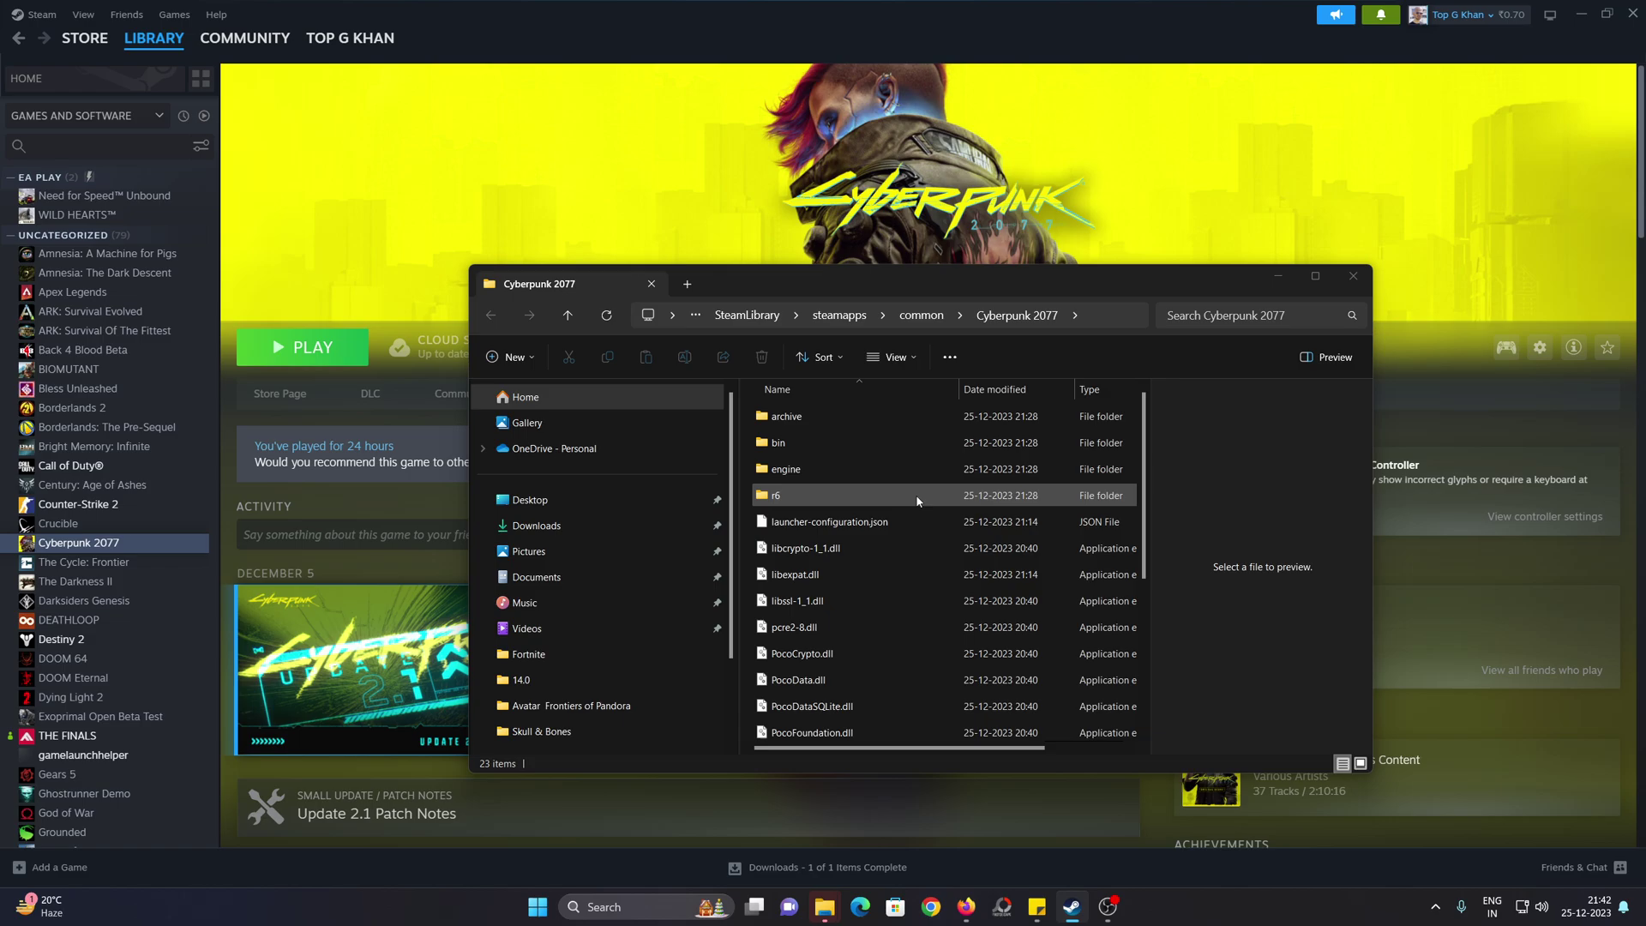
Go into bin, then x64, and scroll through its 49 items
{"action": "double_click", "coordinate": [838, 442]}
{"action": "double_click", "coordinate": [823, 418]}
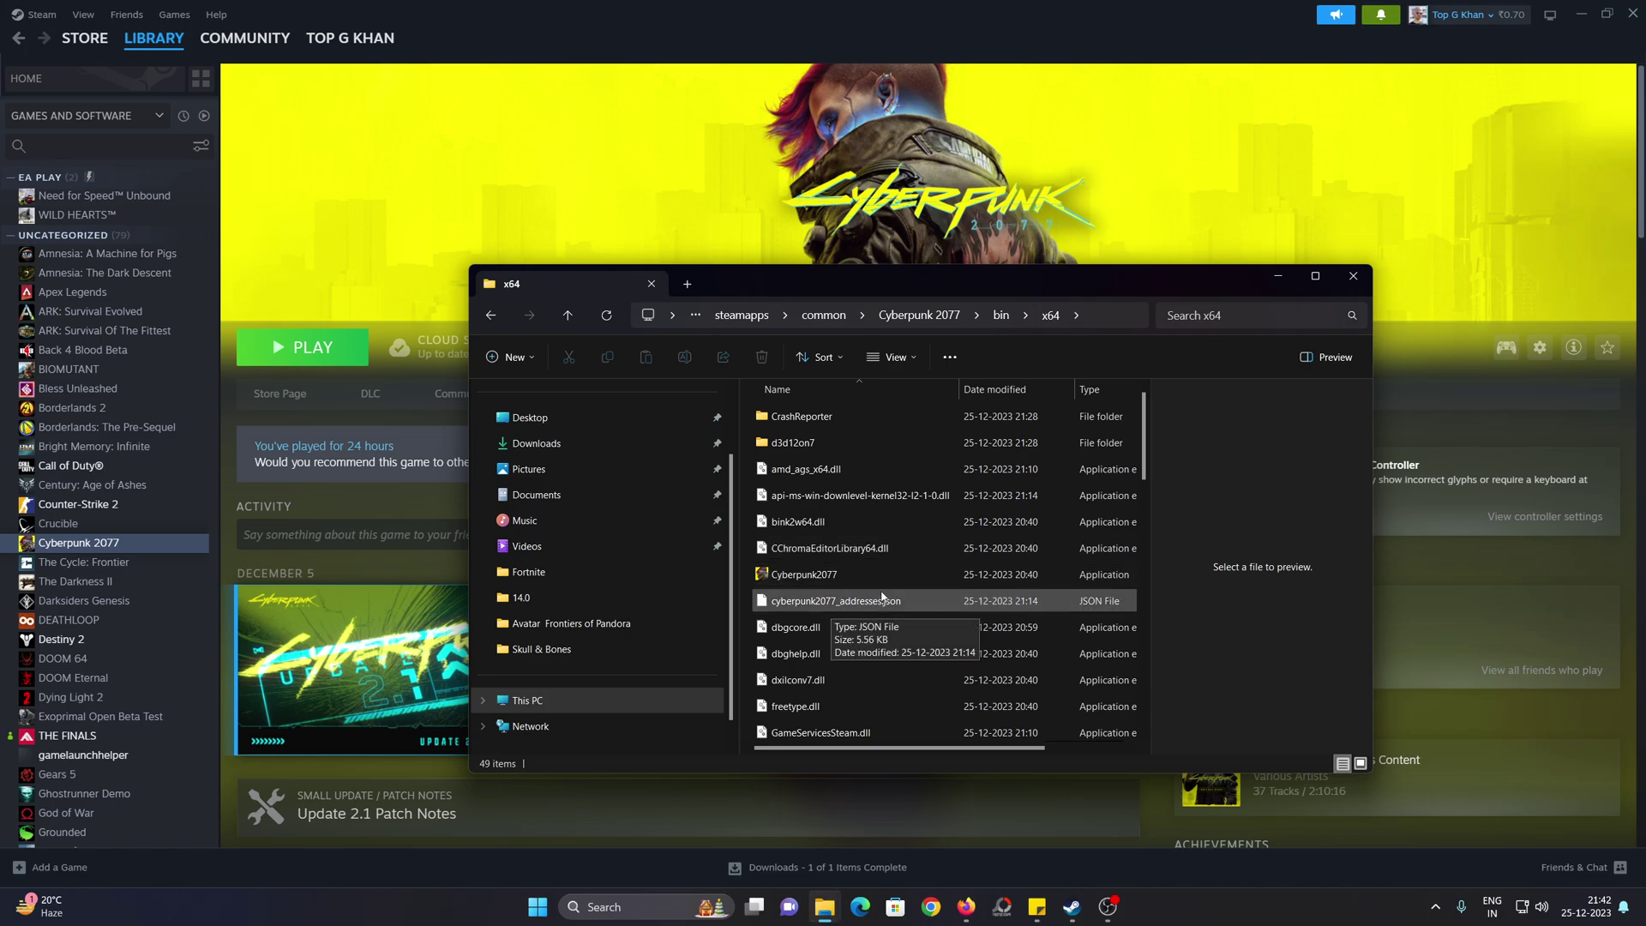
{"action": "scroll", "coordinate": [883, 595], "scroll_direction": "down", "scroll_amount": 3}
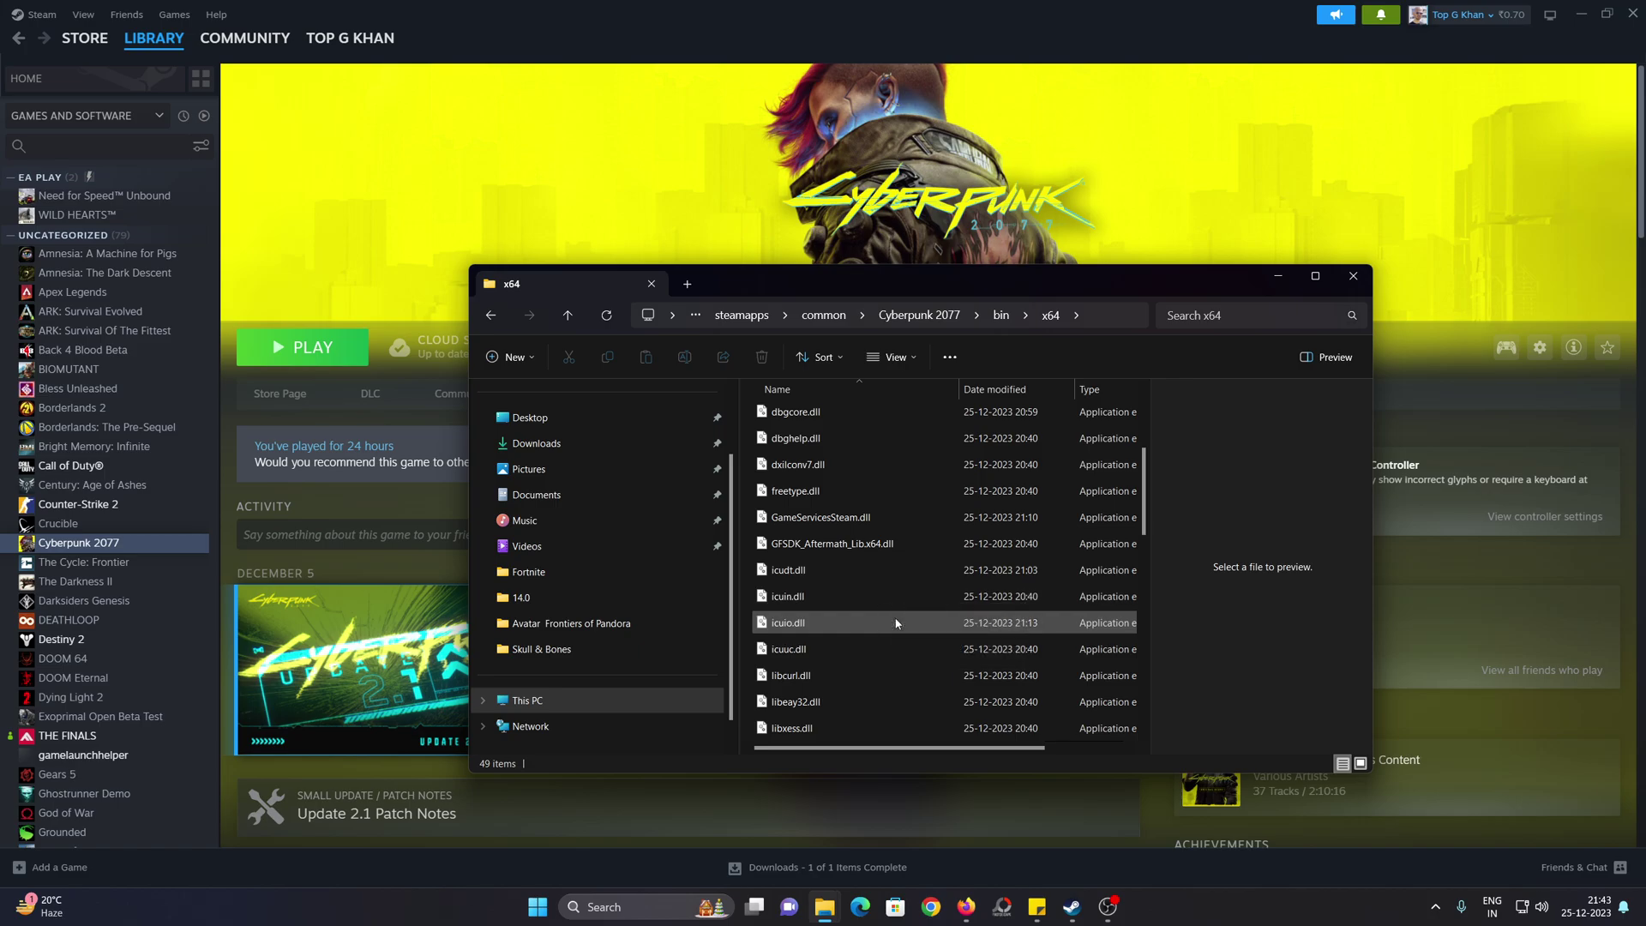
In New folder (2), select dlssg_to_fsr3_amd_is_better.dll and nvngx.dll and copy them
{"action": "mouse_move", "coordinate": [824, 906]}
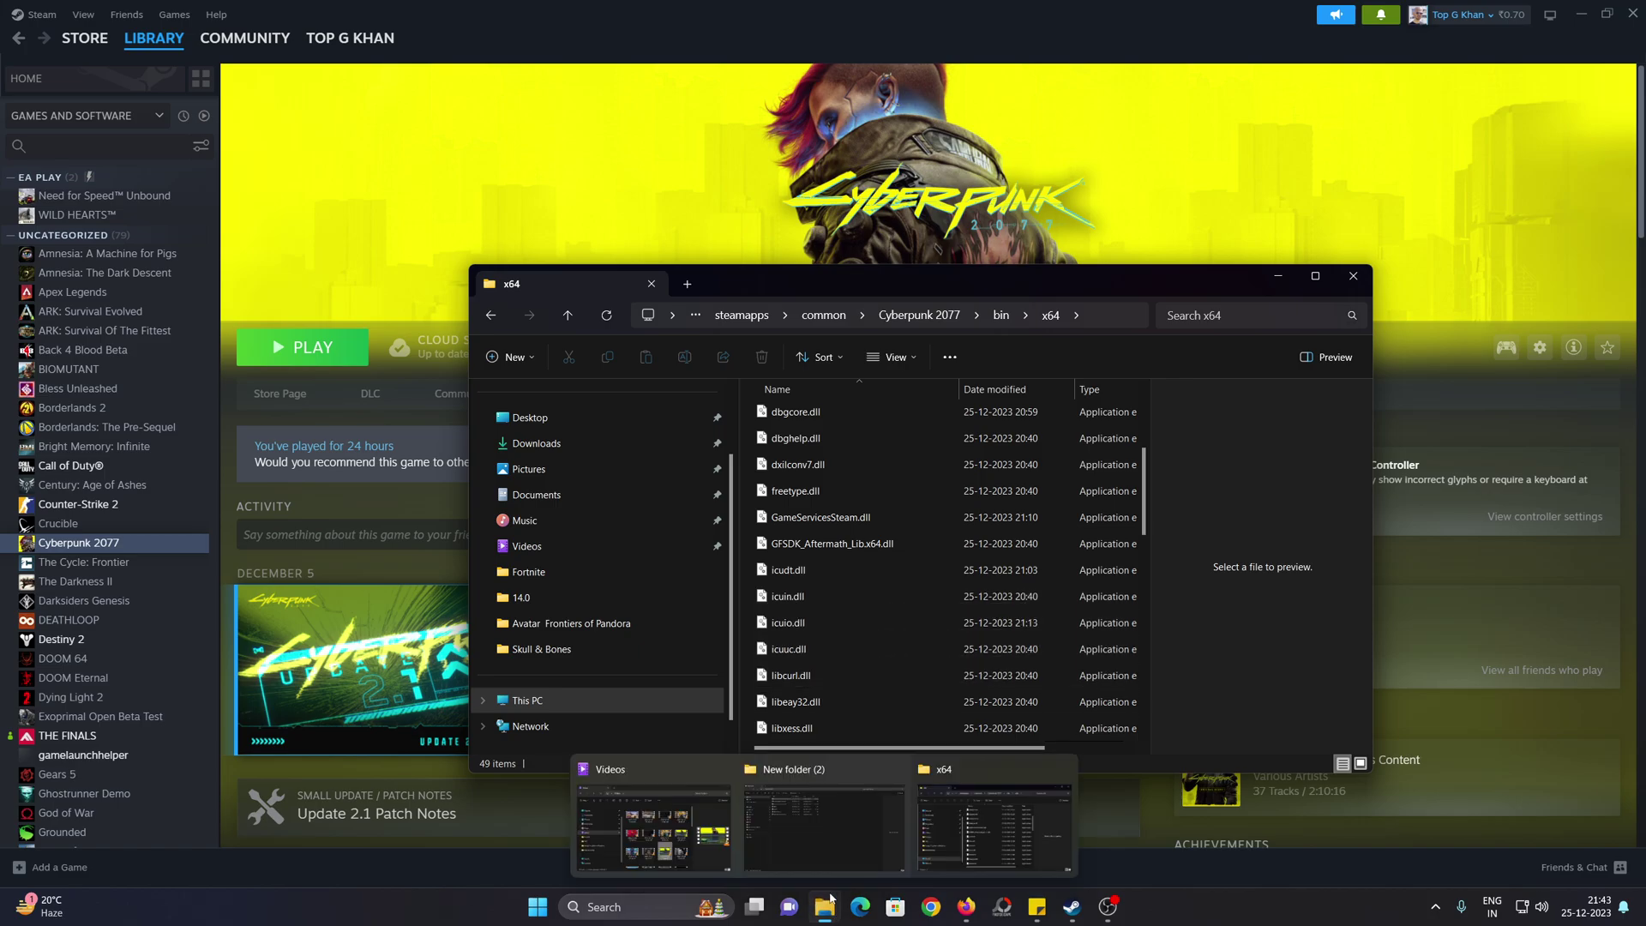
{"action": "mouse_move", "coordinate": [825, 860]}
{"action": "mouse_move", "coordinate": [958, 831]}
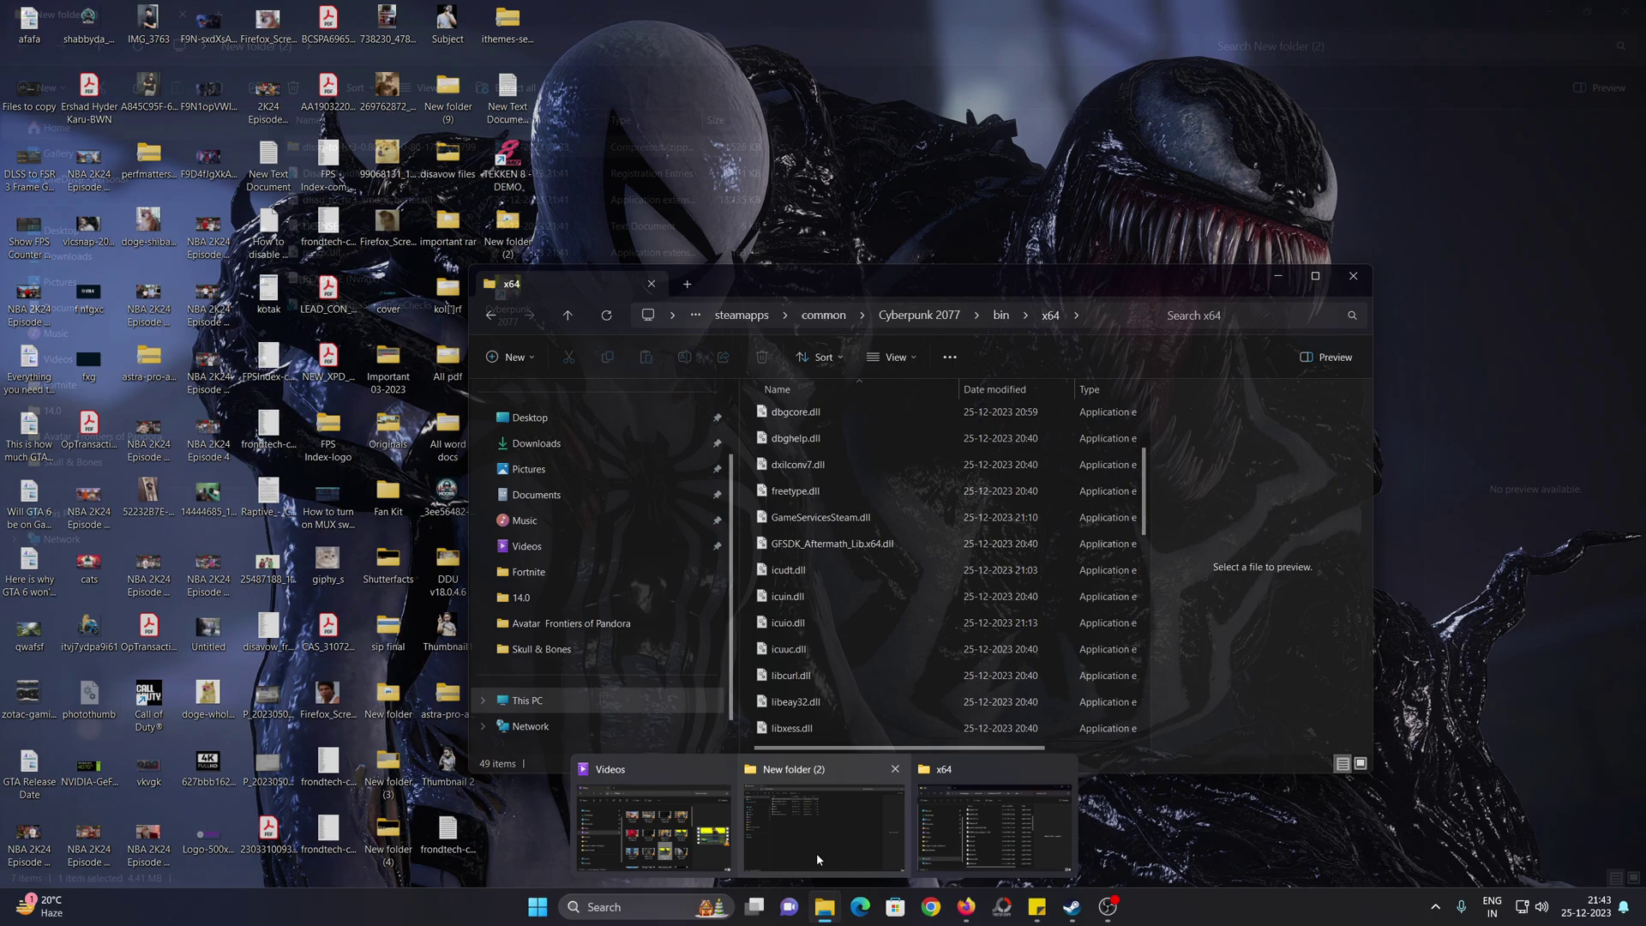
{"action": "left_click", "coordinate": [780, 861]}
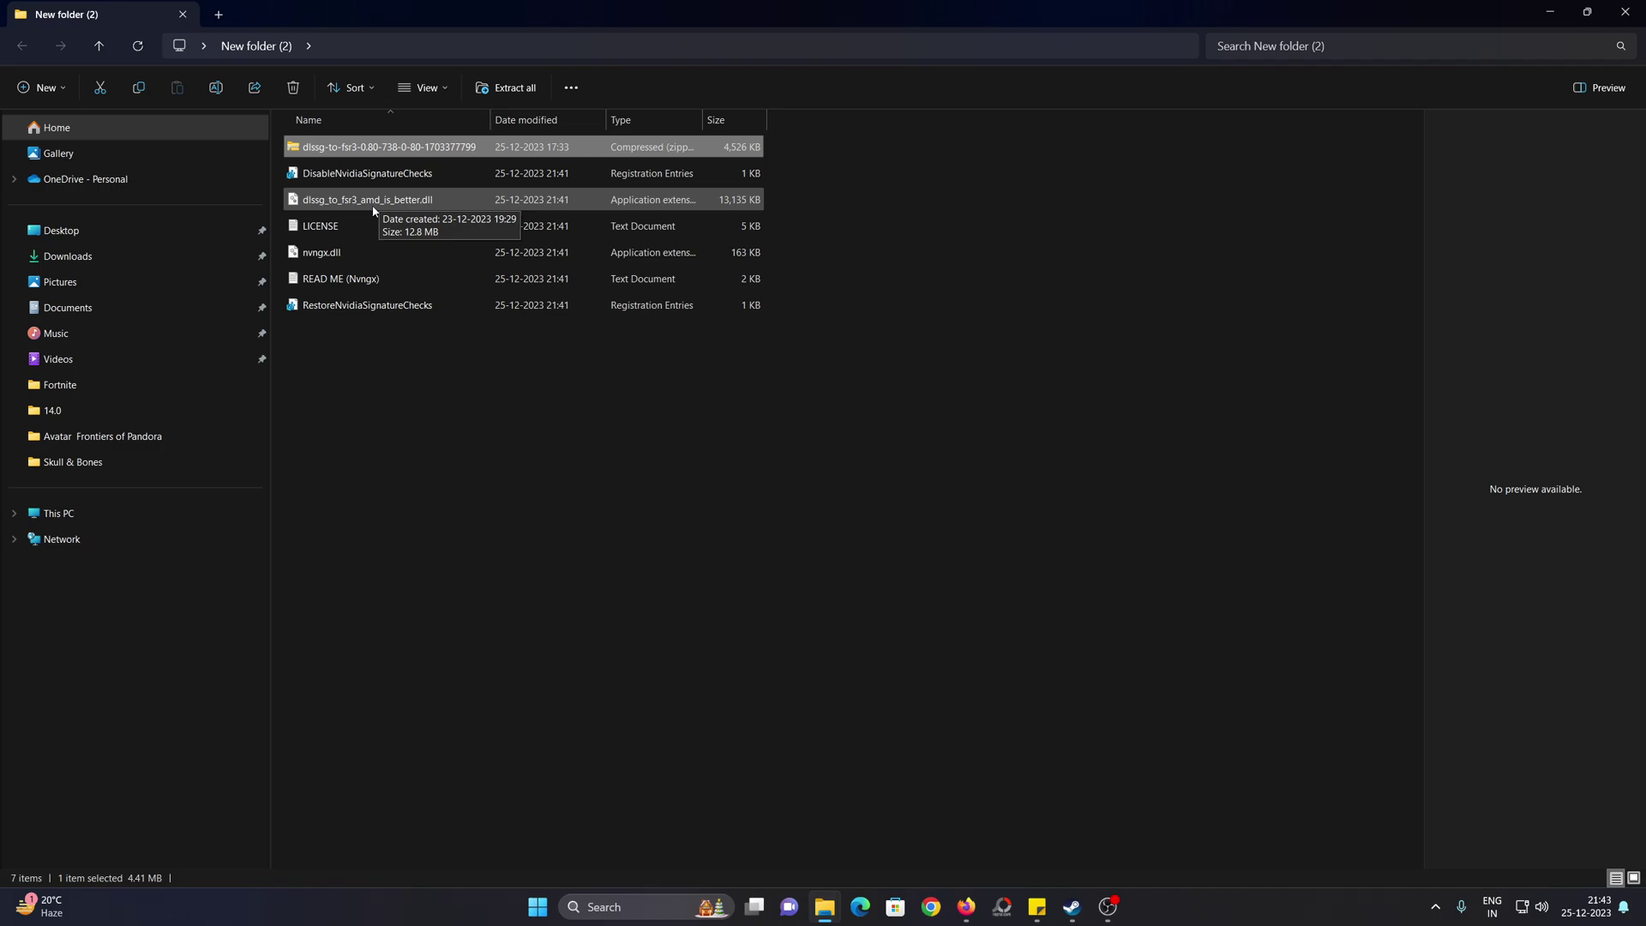
{"action": "left_click", "coordinate": [358, 253]}
{"action": "left_click", "coordinate": [326, 226]}
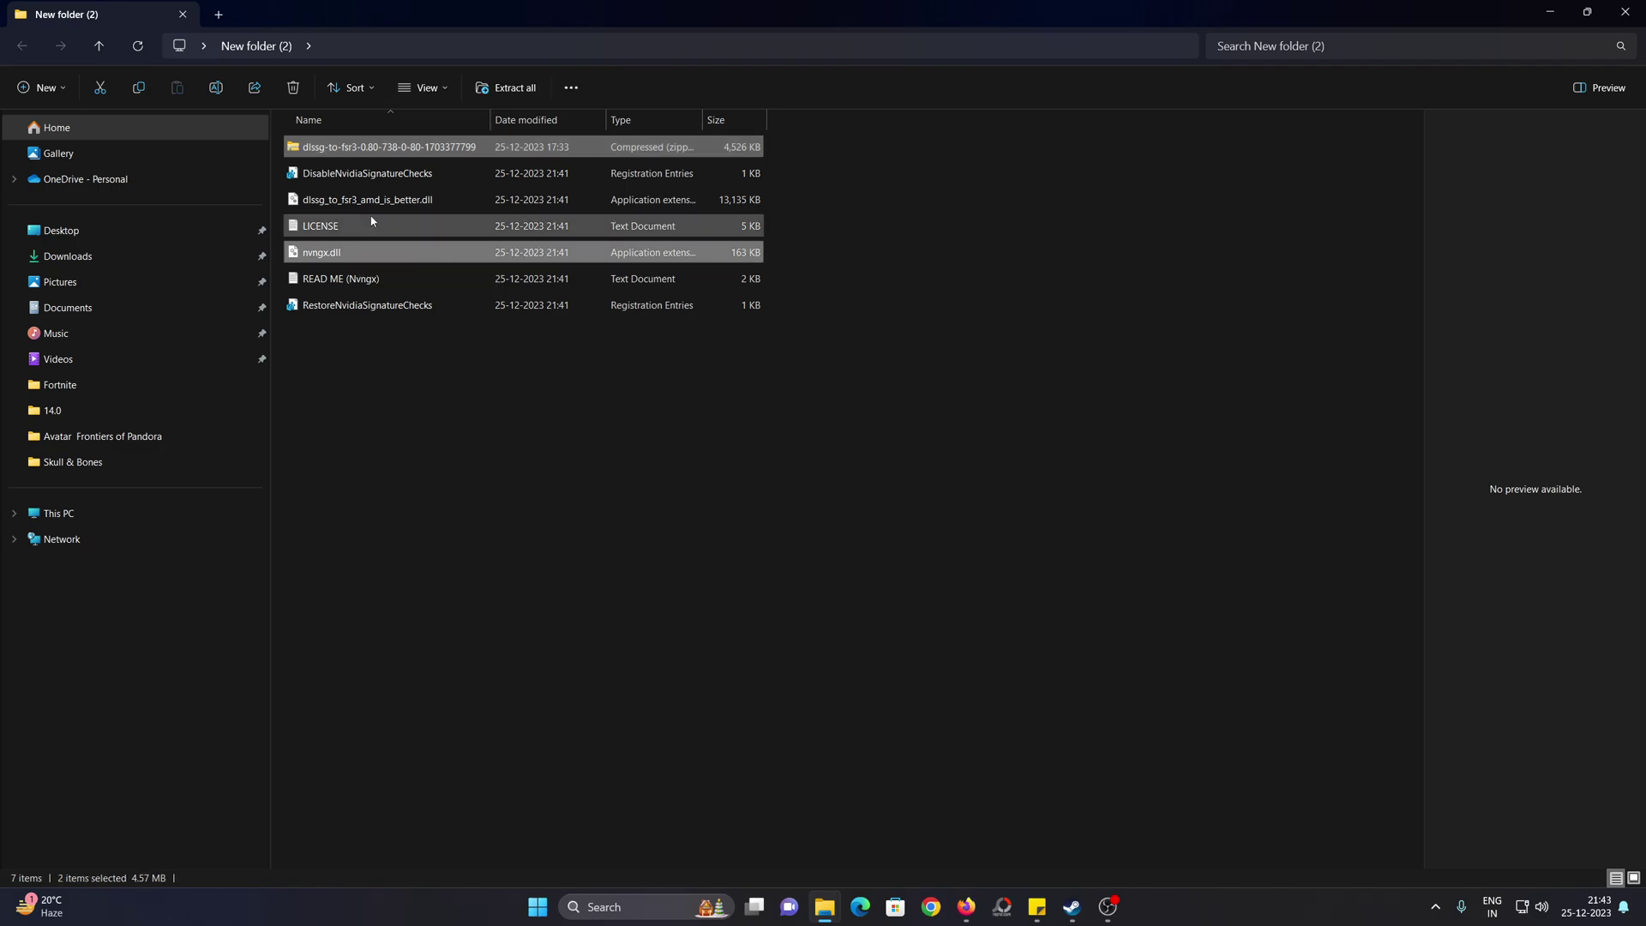
{"action": "left_click", "coordinate": [430, 414]}
{"action": "left_click", "coordinate": [375, 201]}
{"action": "left_click", "coordinate": [370, 254], "text": "ctrl"}
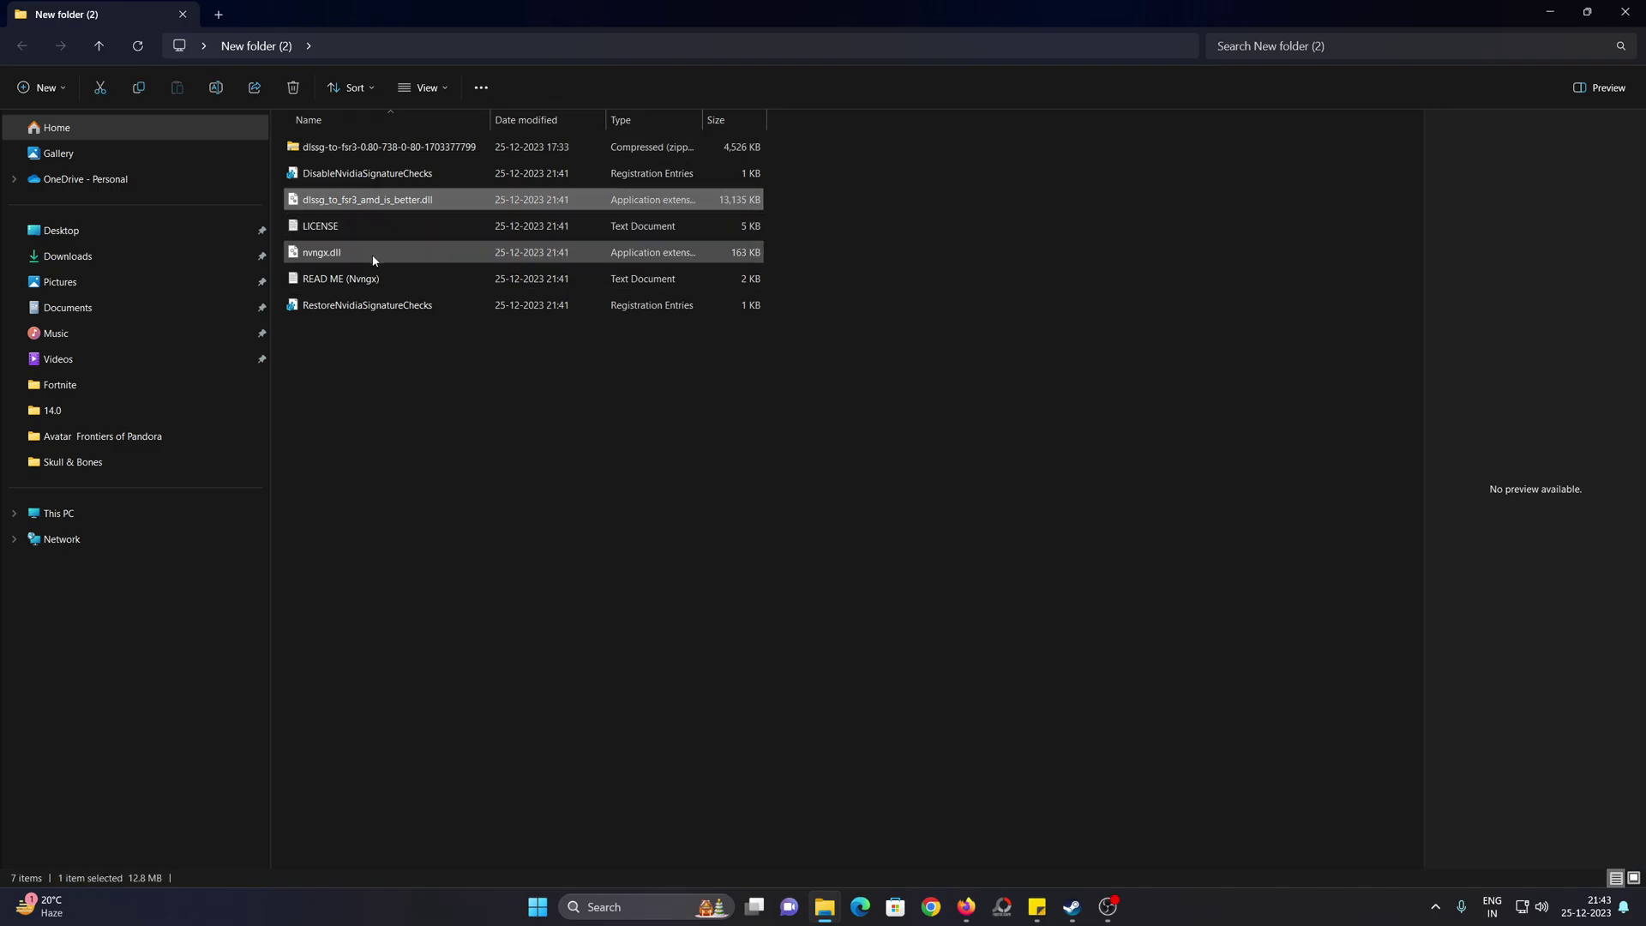
{"action": "right_click", "coordinate": [383, 255]}
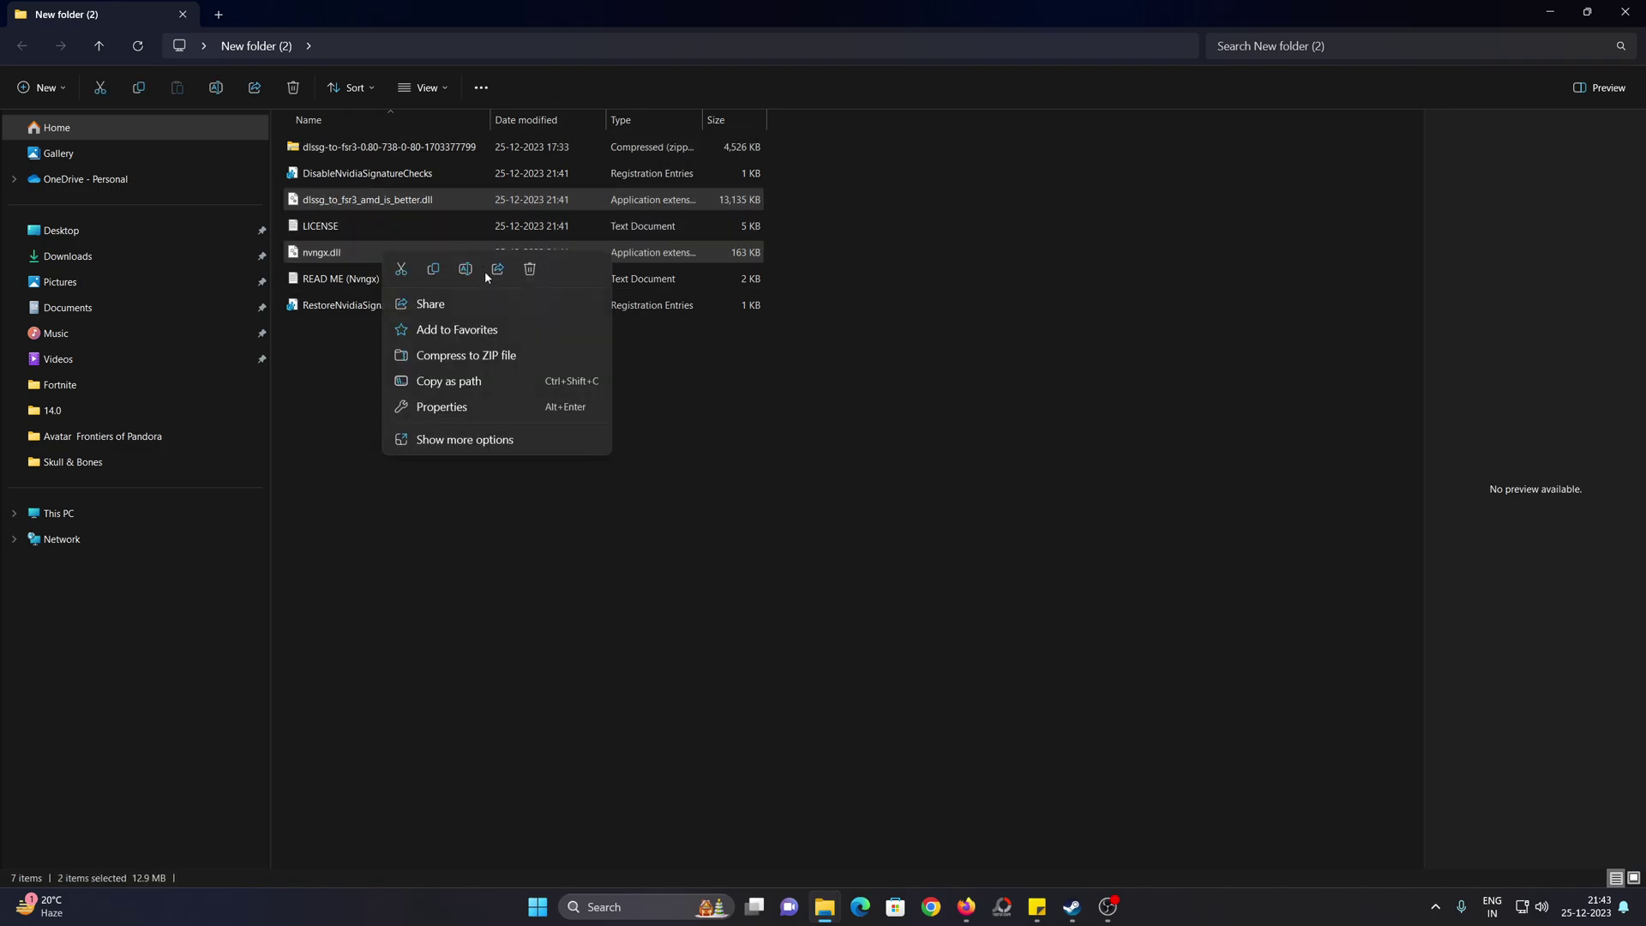
{"action": "left_click", "coordinate": [433, 269]}
Paste both DLLs into the maximized Cyberpunk 2077 bin\x64 folder, bringing it to 51 items
{"action": "left_click", "coordinate": [1549, 12]}
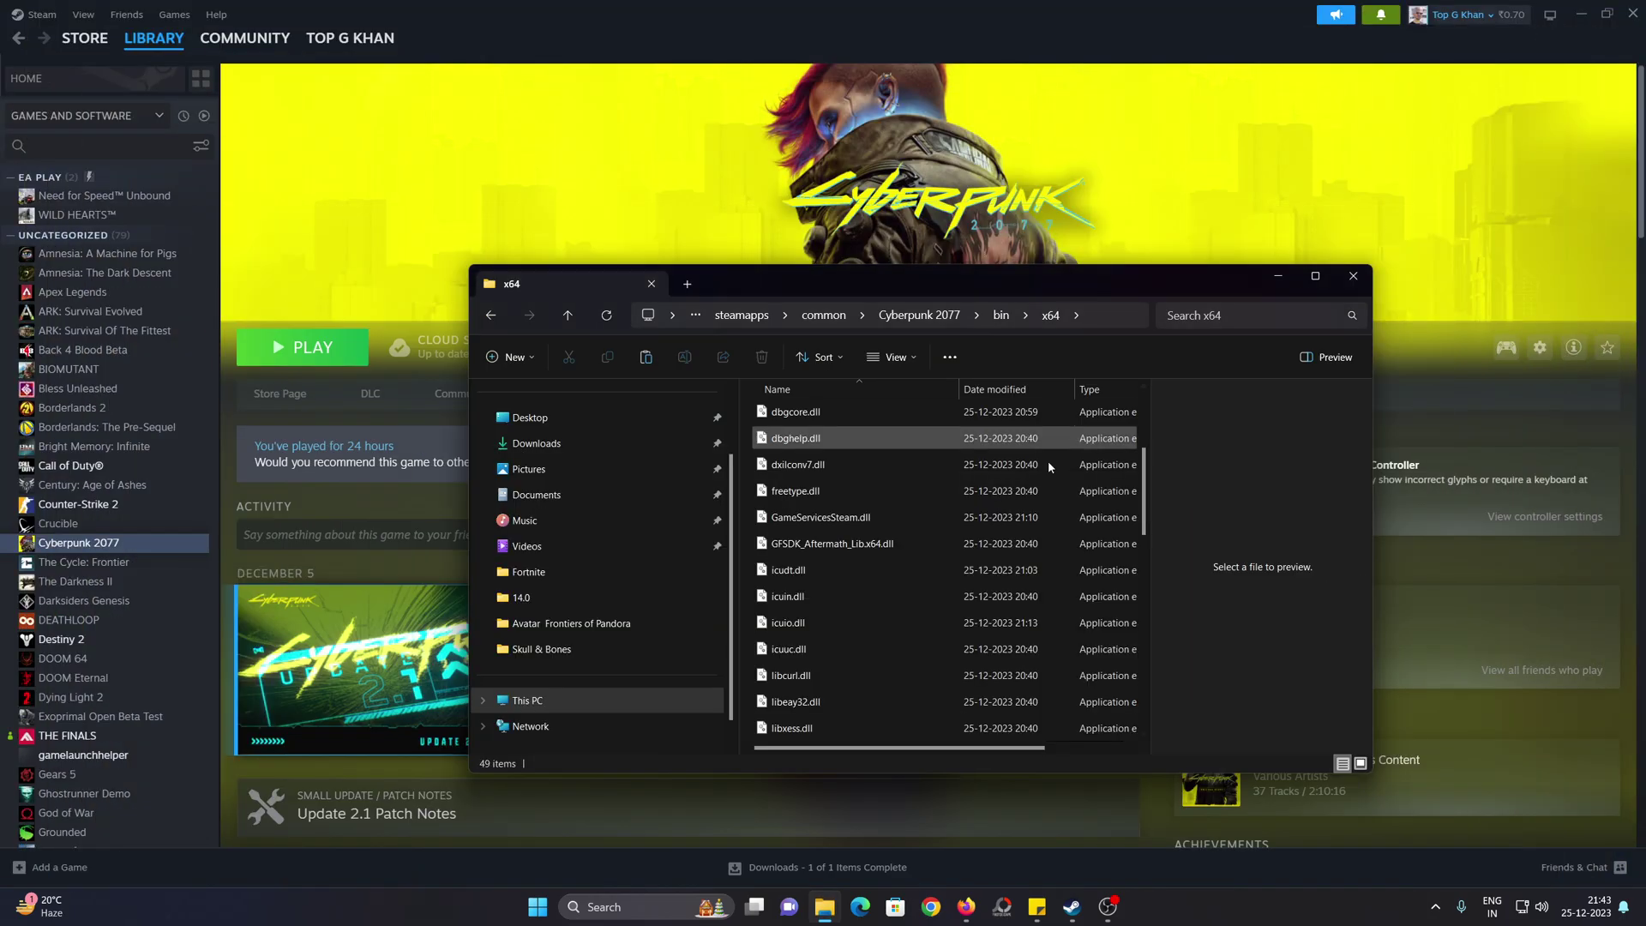
{"action": "left_click", "coordinate": [1319, 278]}
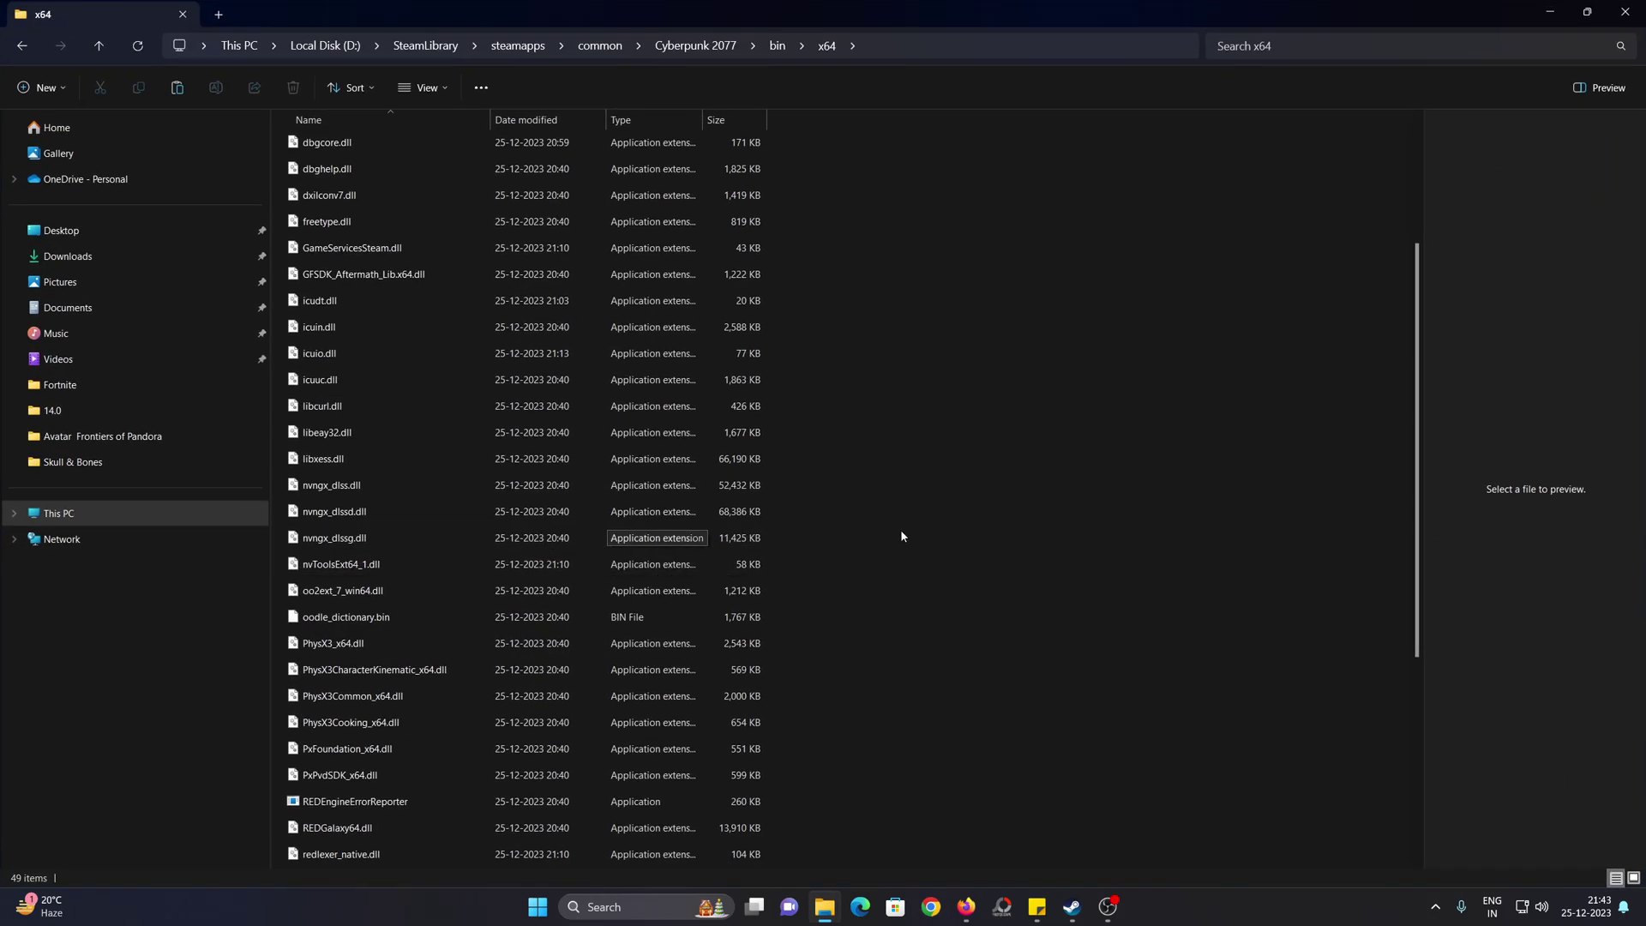
{"action": "right_click", "coordinate": [922, 501]}
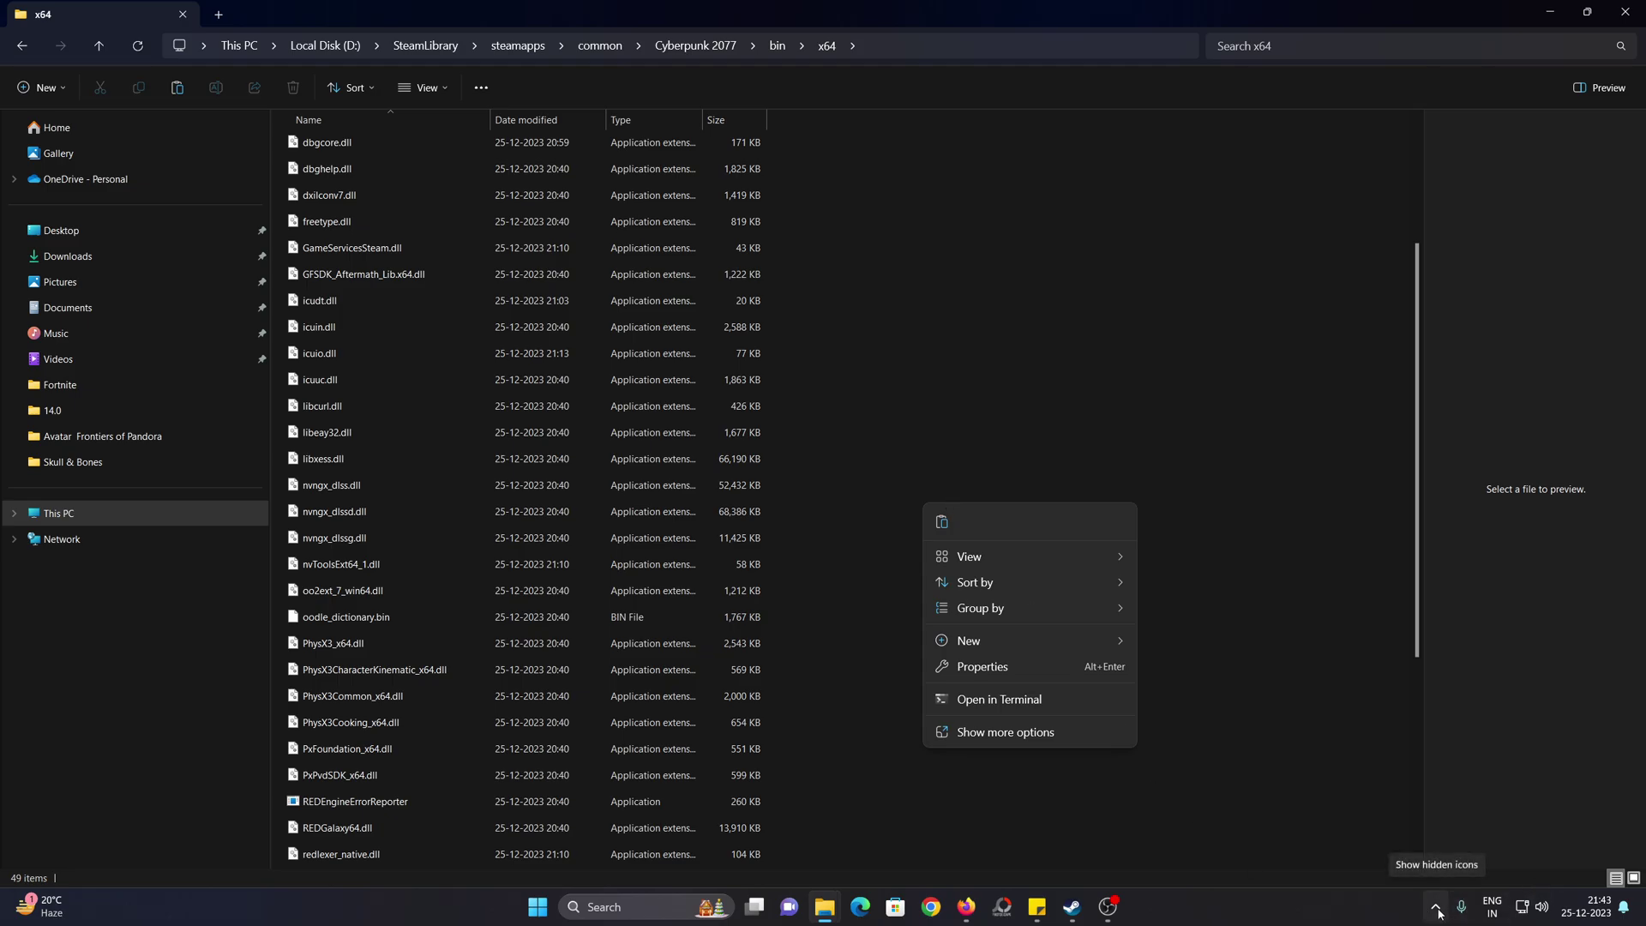
{"action": "right_click", "coordinate": [862, 546]}
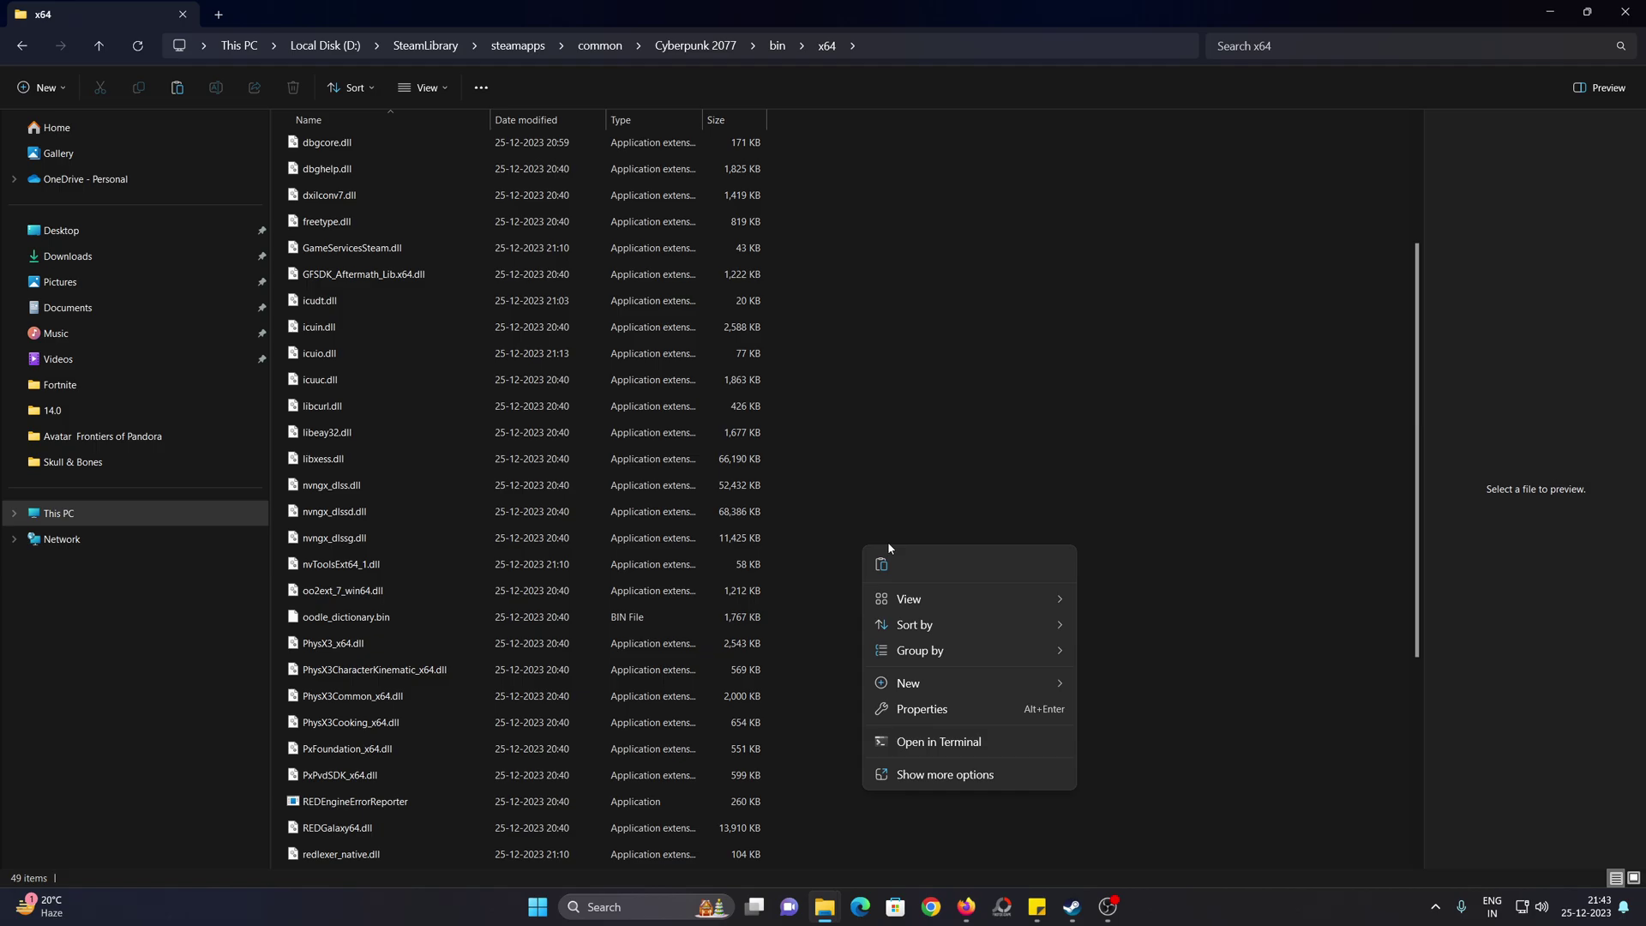
{"action": "left_click", "coordinate": [881, 564]}
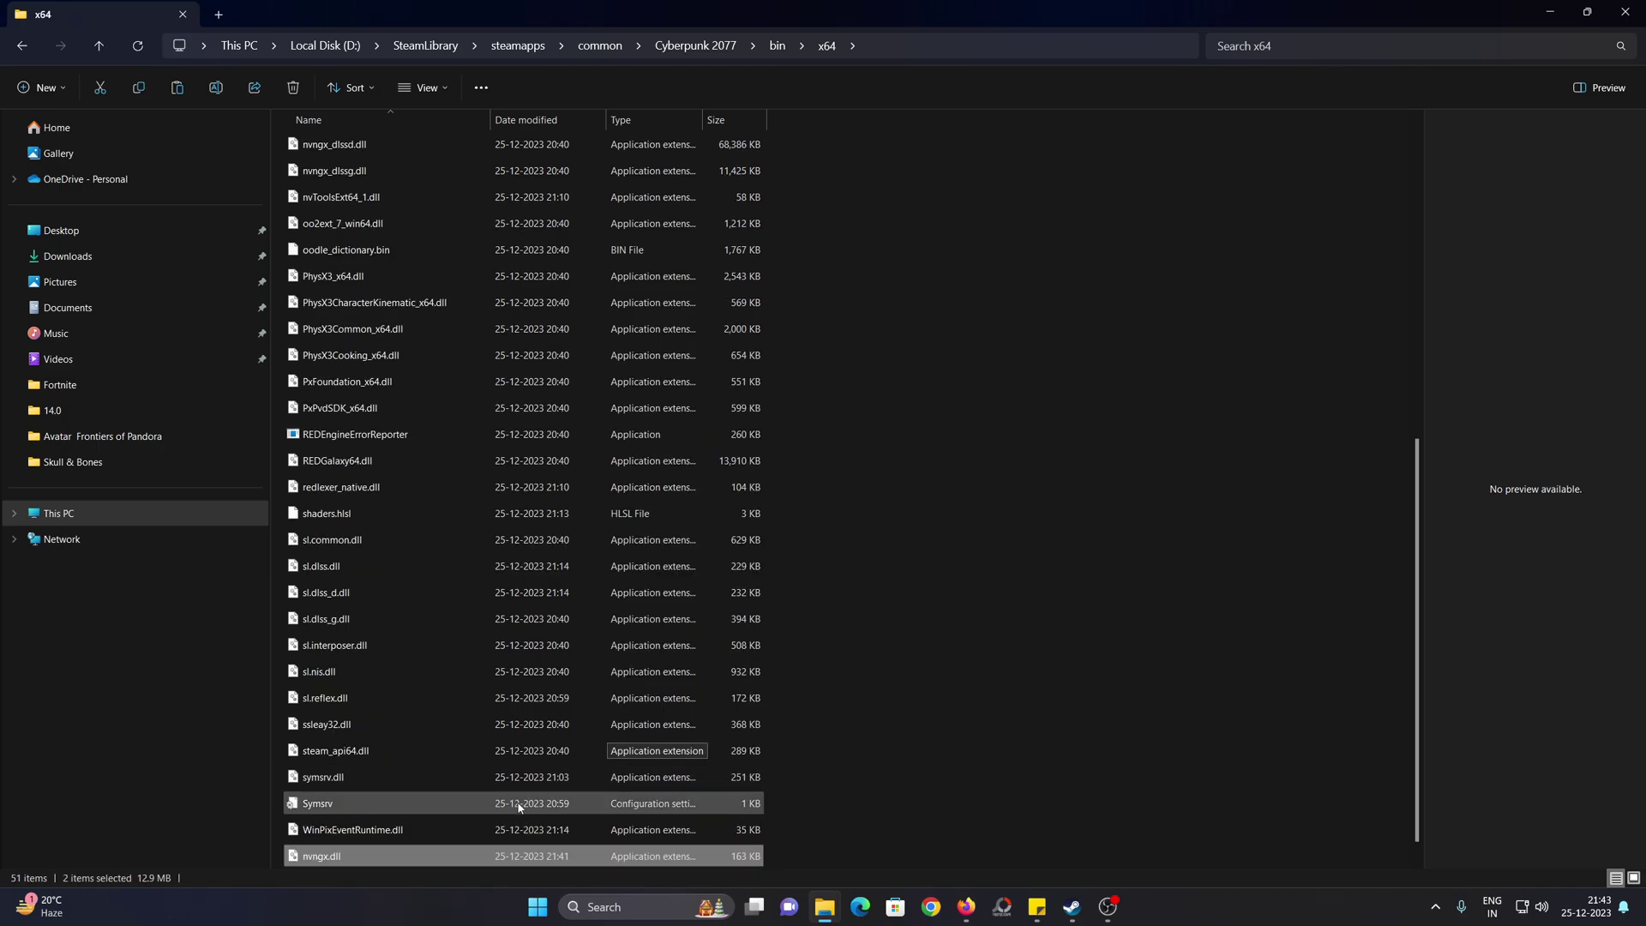